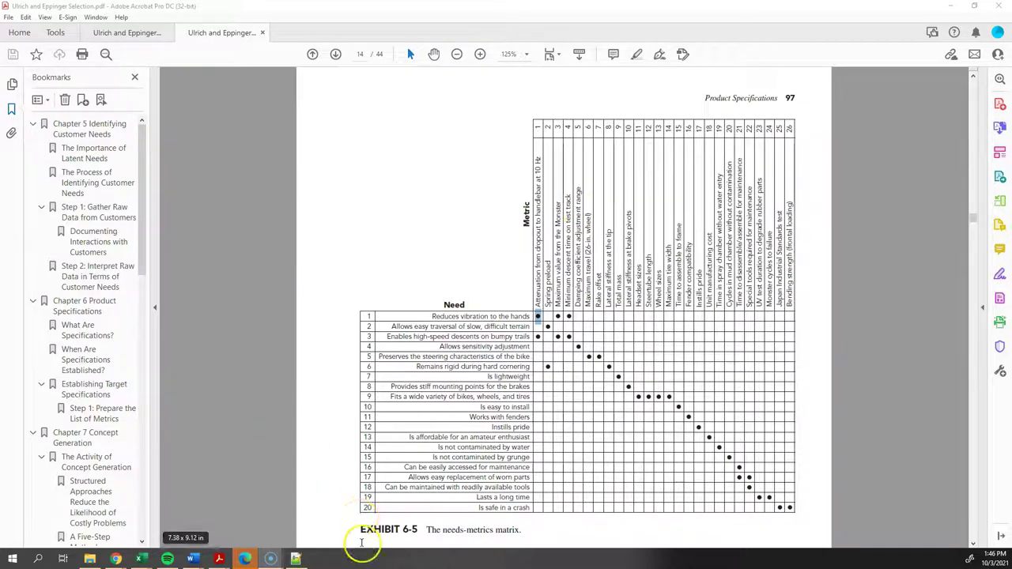
Step: Bring the needs-metrics Excel workbook in front of the PDF and maximize it
{"action": "left_click_drag", "start_coordinate": [361, 529], "coordinate": [399, 535]}
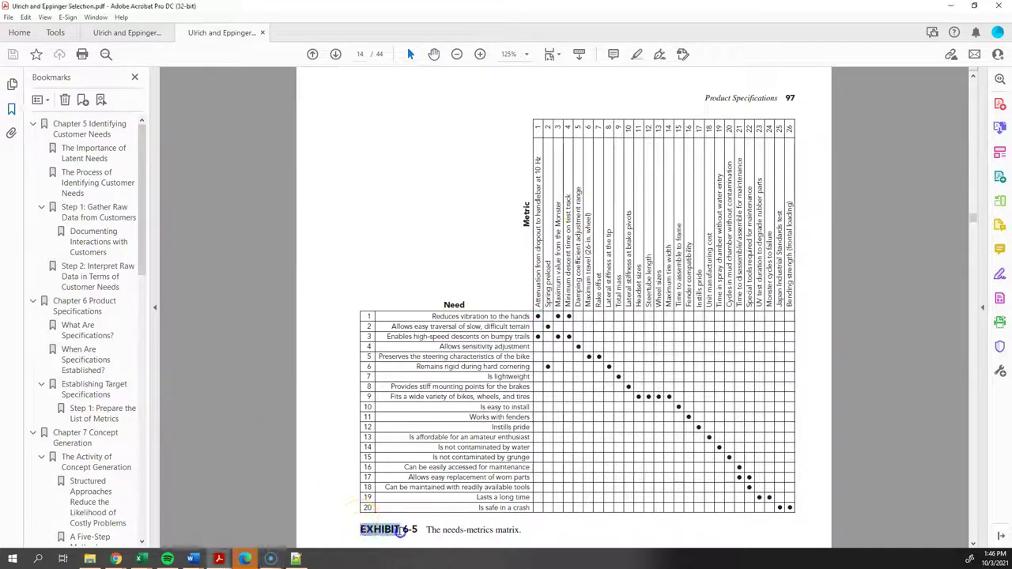
{"action": "left_click", "coordinate": [348, 516]}
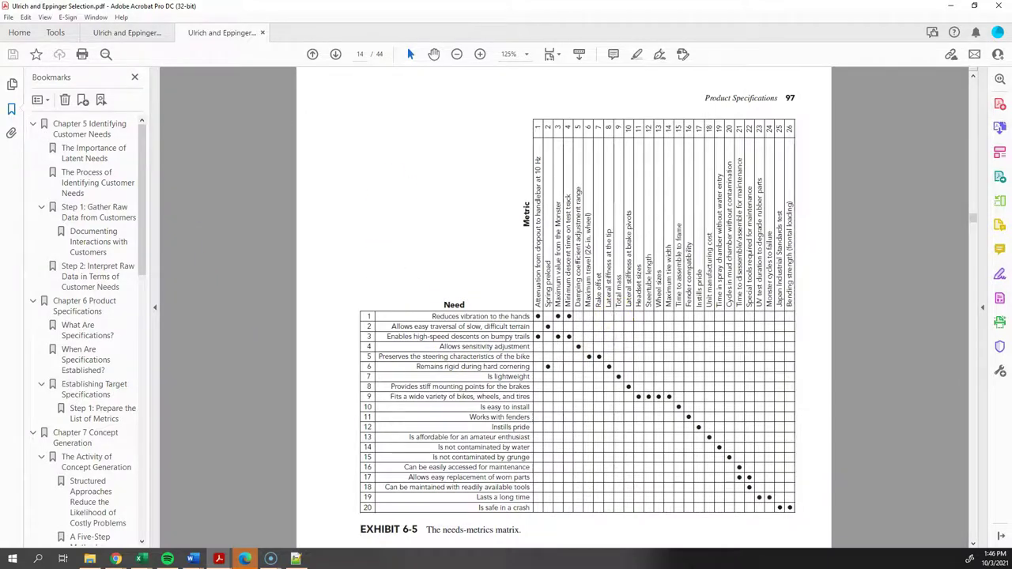
{"action": "left_click", "coordinate": [140, 559]}
{"action": "left_click_drag", "start_coordinate": [449, 181], "coordinate": [451, 142]}
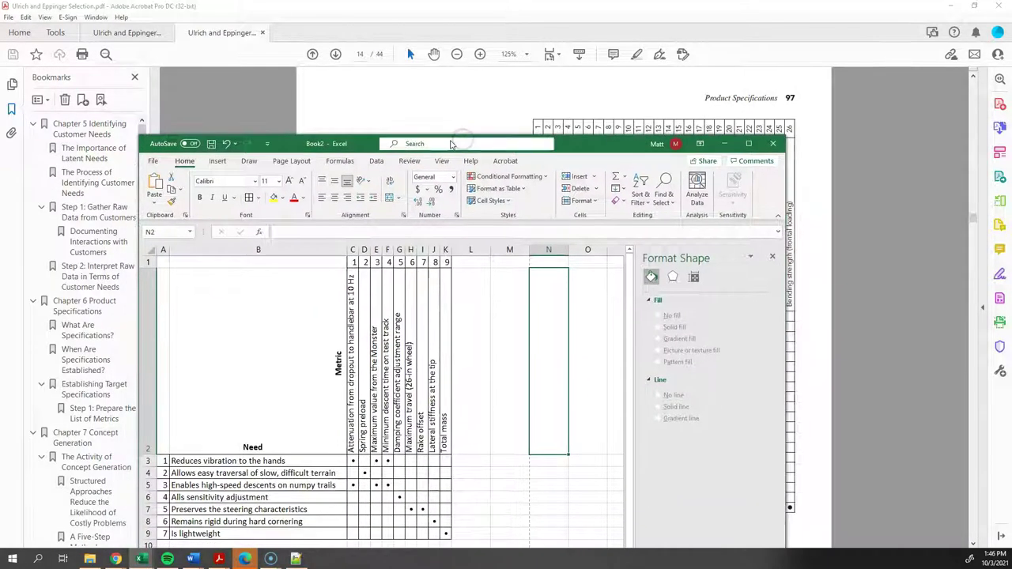
{"action": "double_click", "coordinate": [613, 149]}
Step: Preview the sheet's print layout, then return to Sheet1 at cell B4
{"action": "left_click", "coordinate": [372, 483]}
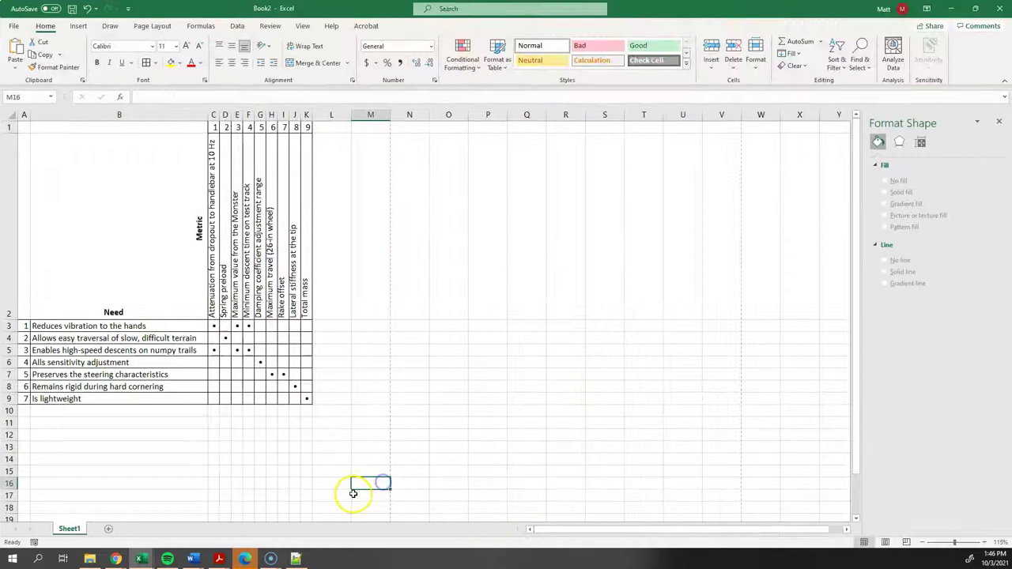
{"action": "key", "text": "ctrl+p"}
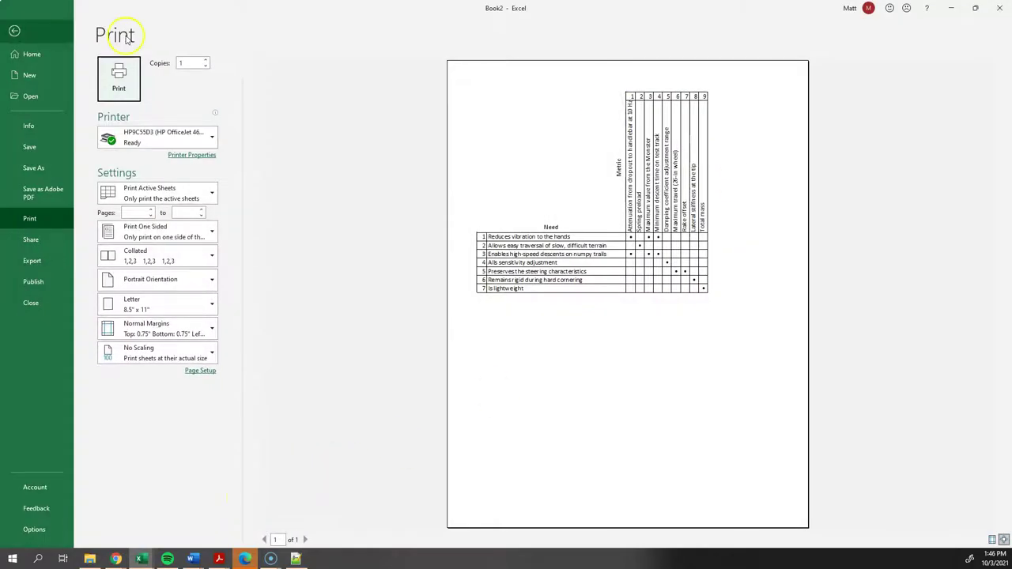
{"action": "left_click", "coordinate": [14, 30]}
{"action": "left_click", "coordinate": [146, 345]}
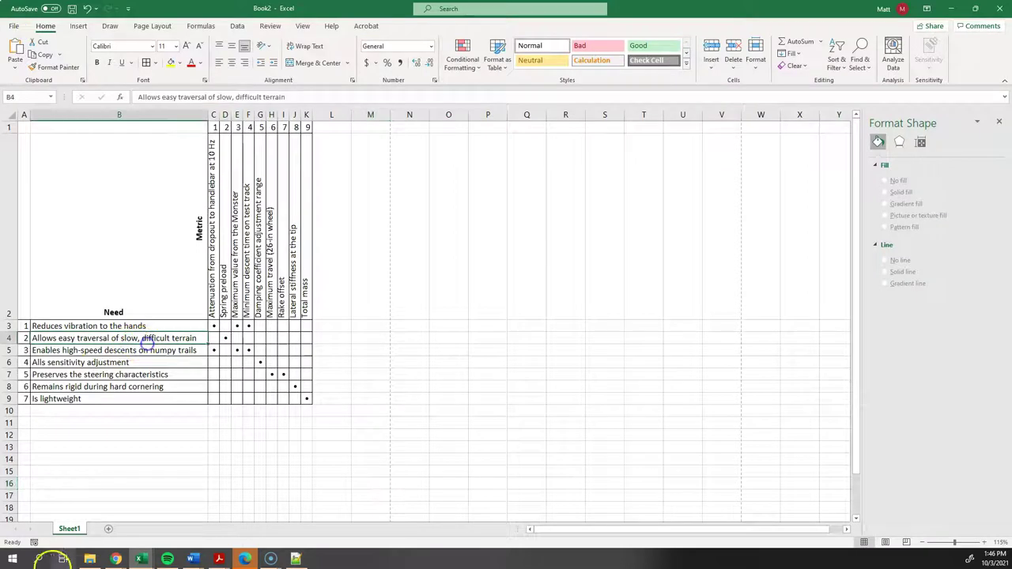
Step: Add Sheet2 and enter need descriptions starting with 'Reduces vibration to the hands'
{"action": "left_click", "coordinate": [108, 530]}
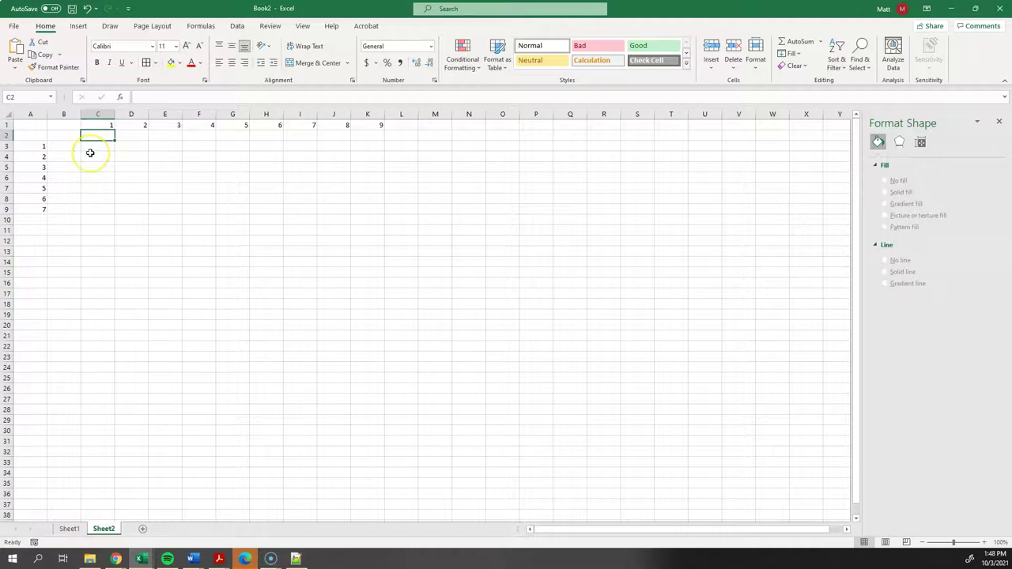
{"action": "left_click", "coordinate": [219, 559]}
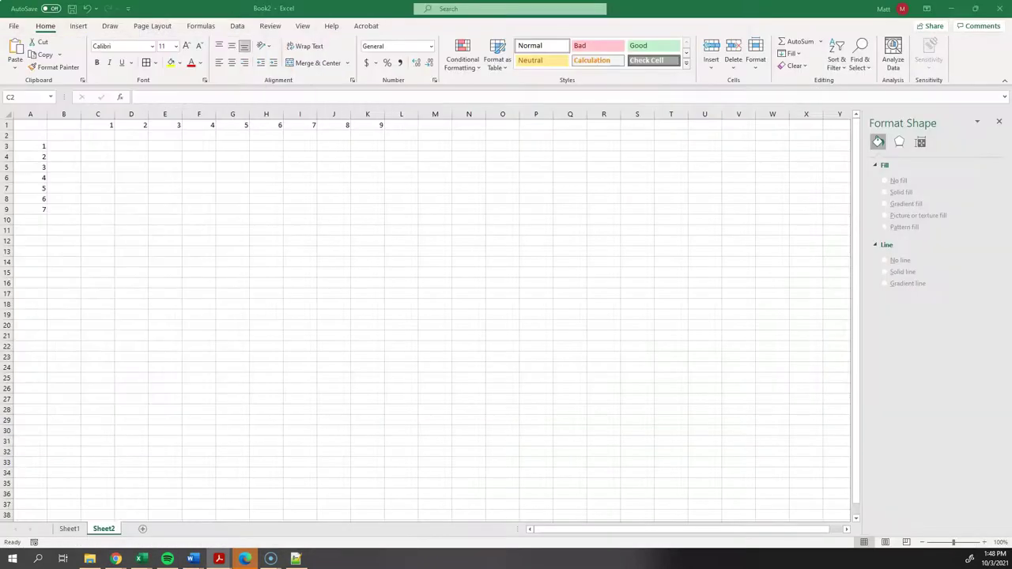
{"action": "left_click_drag", "start_coordinate": [34, 126], "coordinate": [57, 135]}
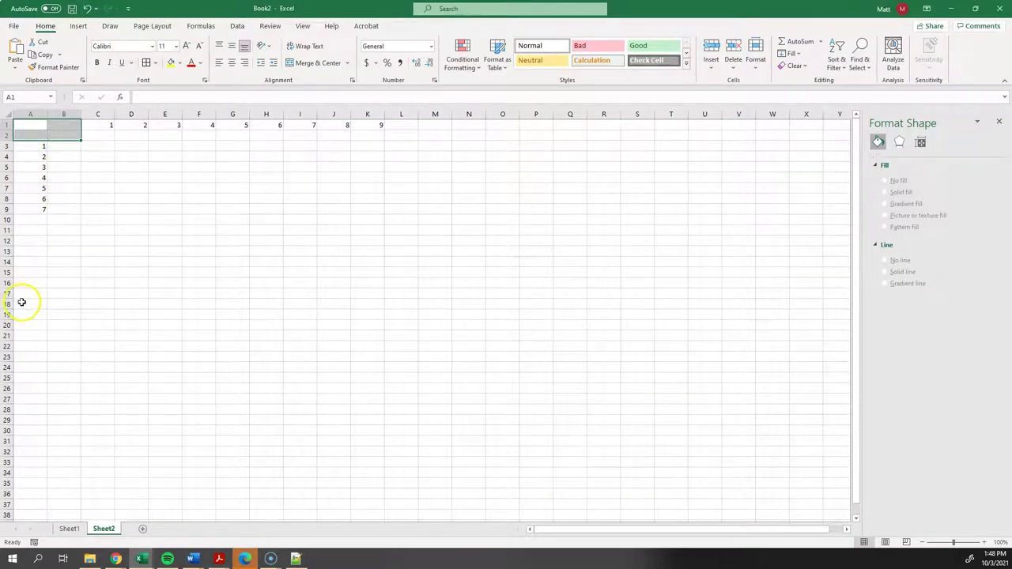
{"action": "type", "text": "Reduces vibration to the hands Allows easy traversal of slow, difficult terrain Enables high-speed descents on bumpy trails Attenuation from dropout to handlebar at 10 Hz"}
{"action": "key", "text": "Tab"}
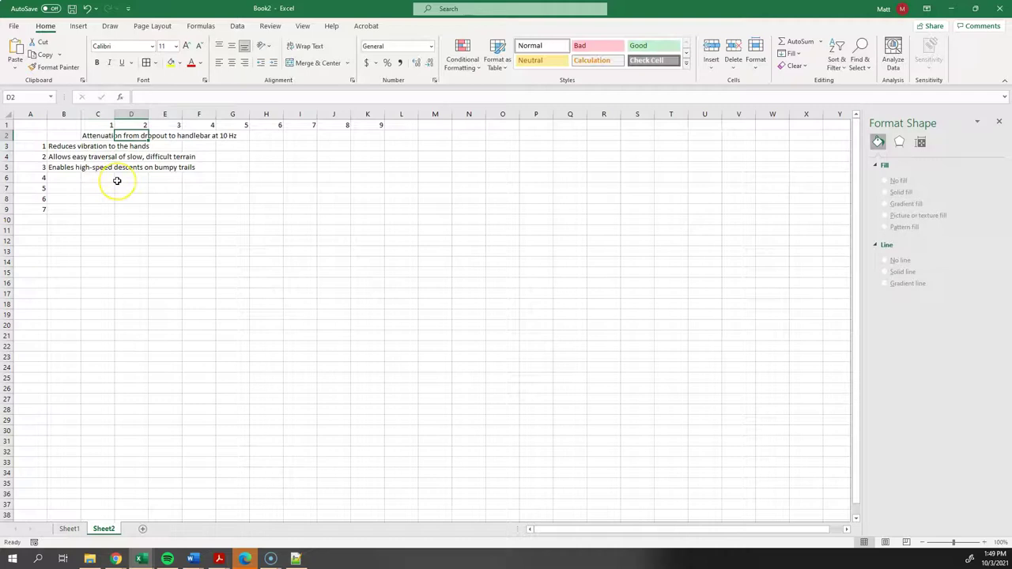
Step: Check the metric name entries in C2 and D2, then select columns C through K
{"action": "key", "text": "Left"}
{"action": "key", "text": "Right"}
{"action": "key", "text": "Left"}
{"action": "key", "text": "Right"}
{"action": "key", "text": "ctrl+z"}
{"action": "left_click_drag", "start_coordinate": [97, 113], "coordinate": [375, 114]}
Step: Set the column width of metric columns C through K to 2
{"action": "right_click", "coordinate": [375, 114]}
{"action": "left_click", "coordinate": [259, 150]}
{"action": "left_click_drag", "start_coordinate": [100, 116], "coordinate": [368, 119]}
{"action": "right_click", "coordinate": [367, 119]}
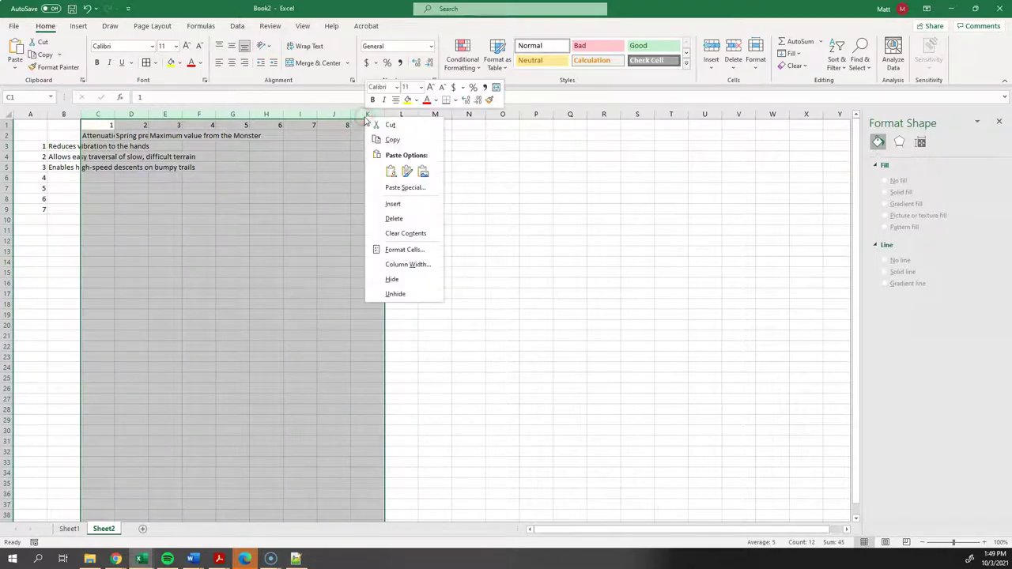
{"action": "left_click", "coordinate": [419, 265]}
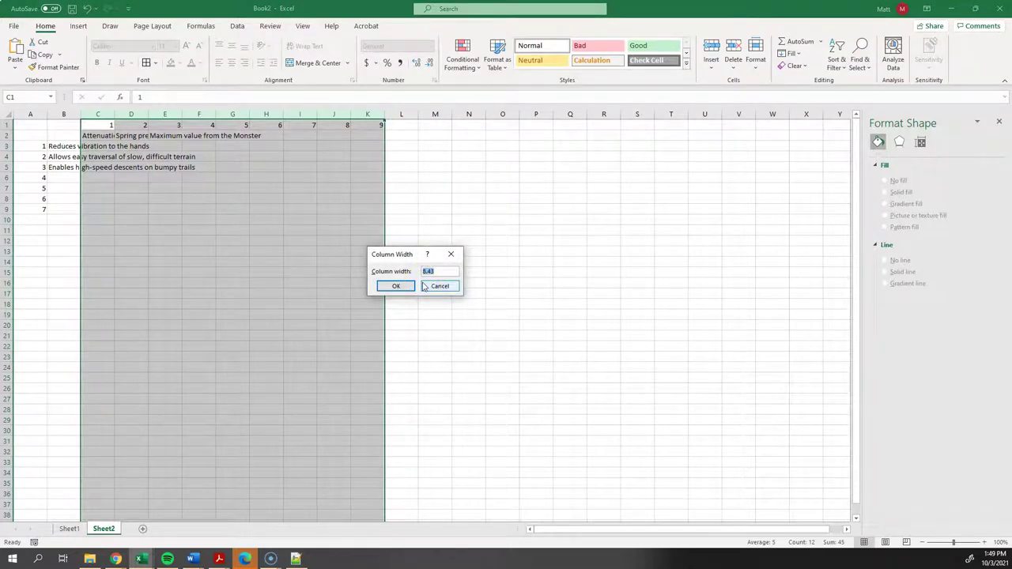
{"action": "key", "text": "Return"}
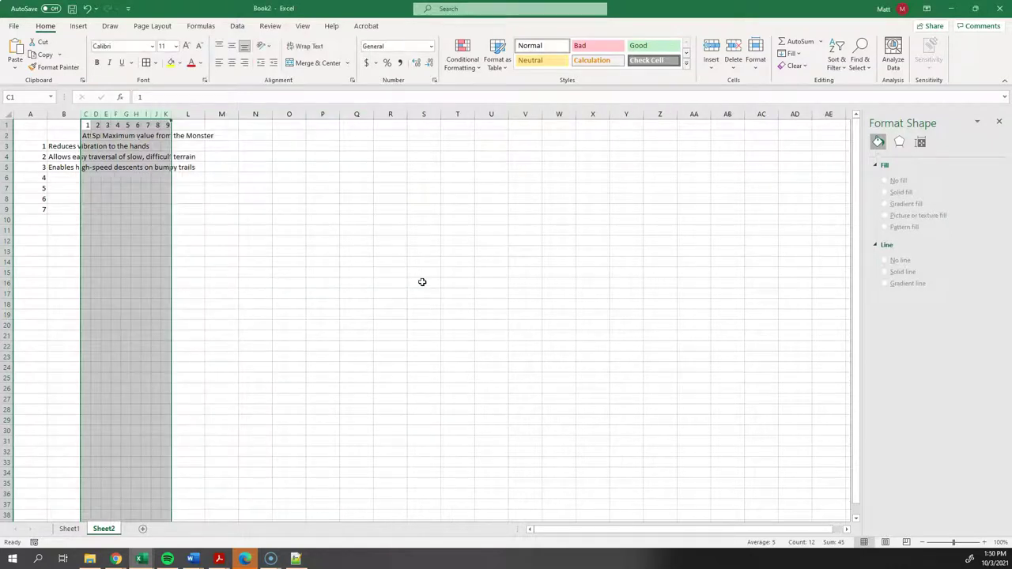
{"action": "left_click", "coordinate": [423, 281]}
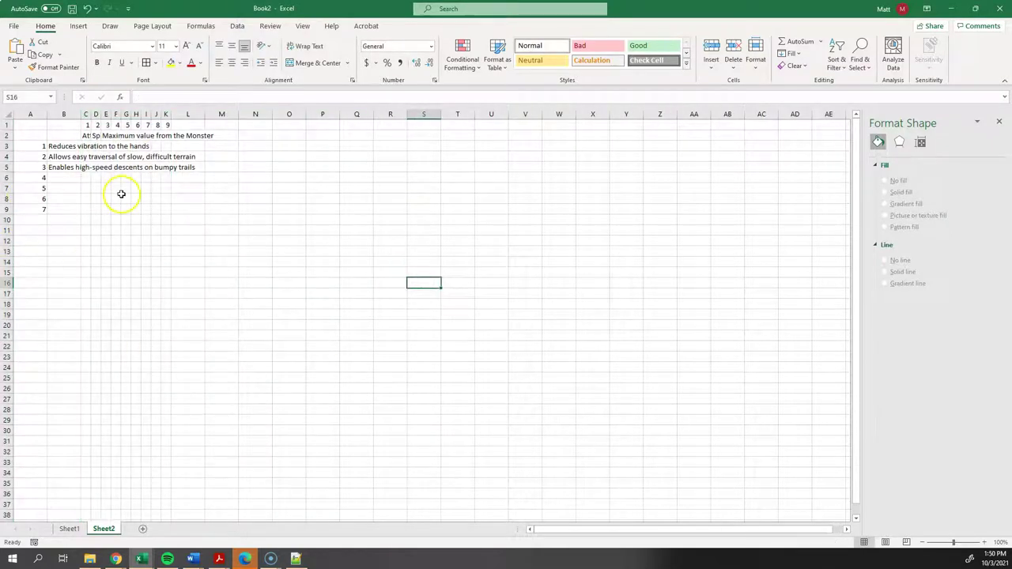
{"action": "left_click", "coordinate": [8, 177]}
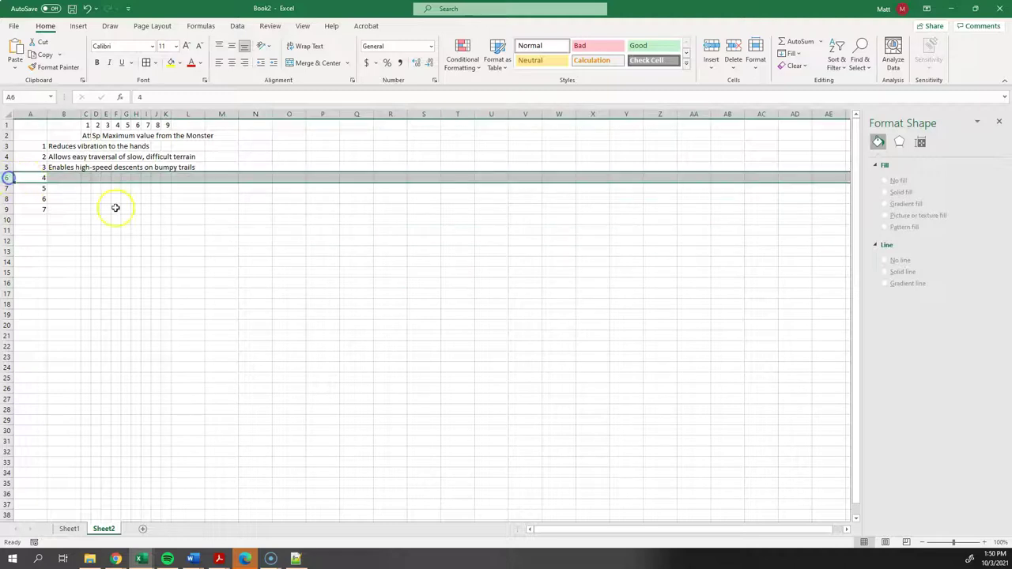
{"action": "right_click", "coordinate": [8, 145]}
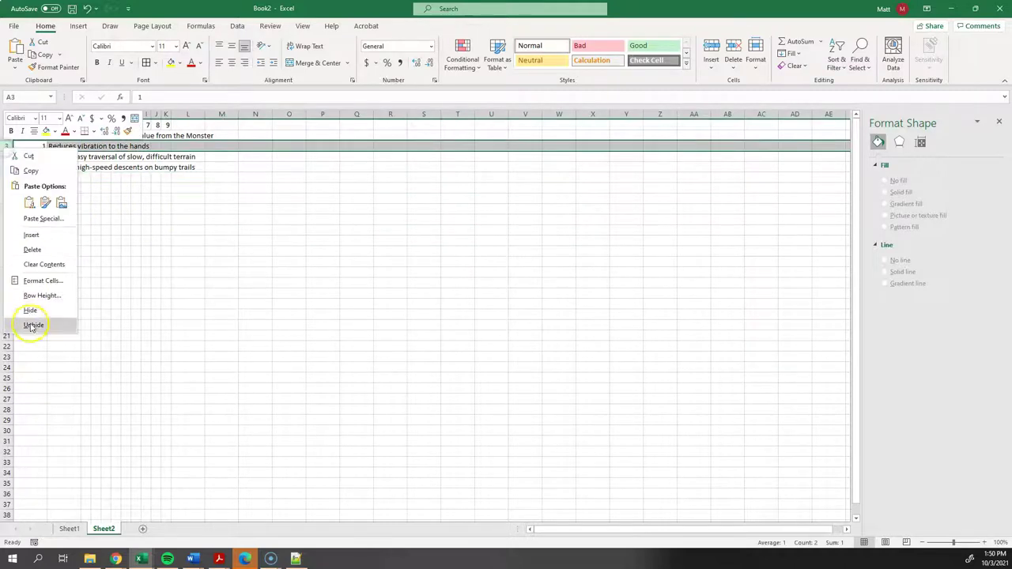
{"action": "left_click", "coordinate": [36, 276]}
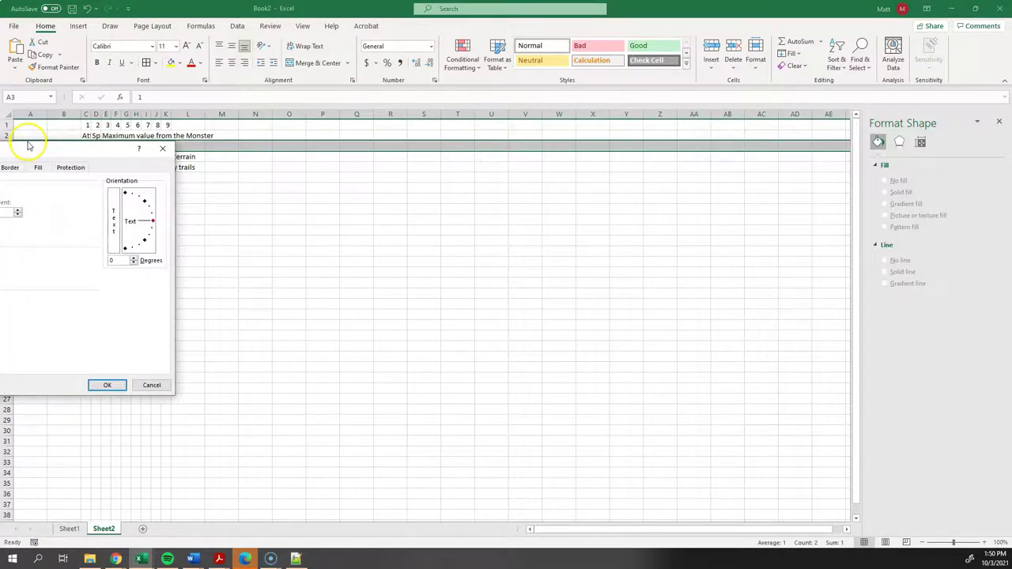
{"action": "key", "text": "Escape"}
{"action": "left_click", "coordinate": [30, 167]}
{"action": "right_click", "coordinate": [7, 146]}
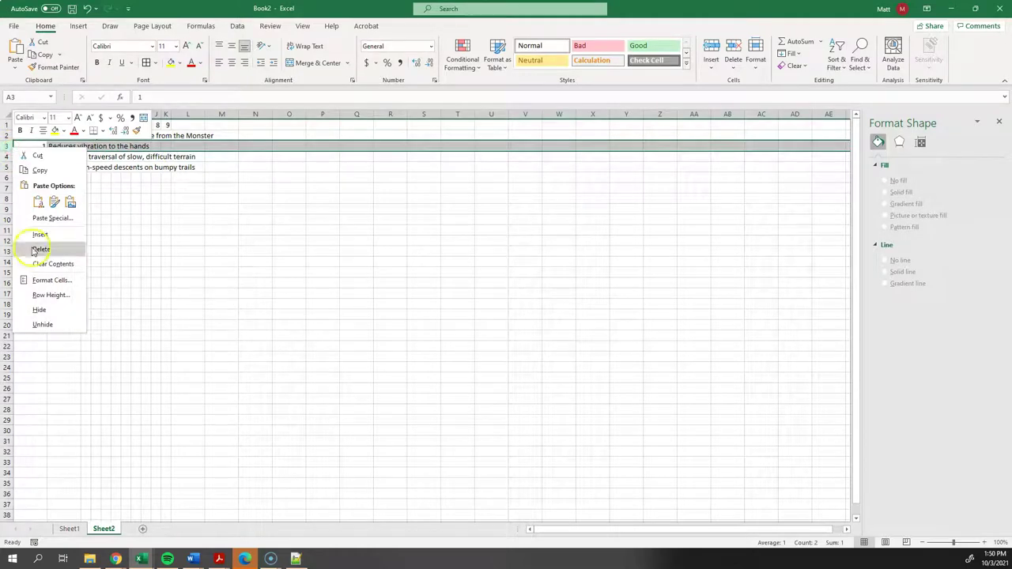
{"action": "left_click", "coordinate": [41, 294]}
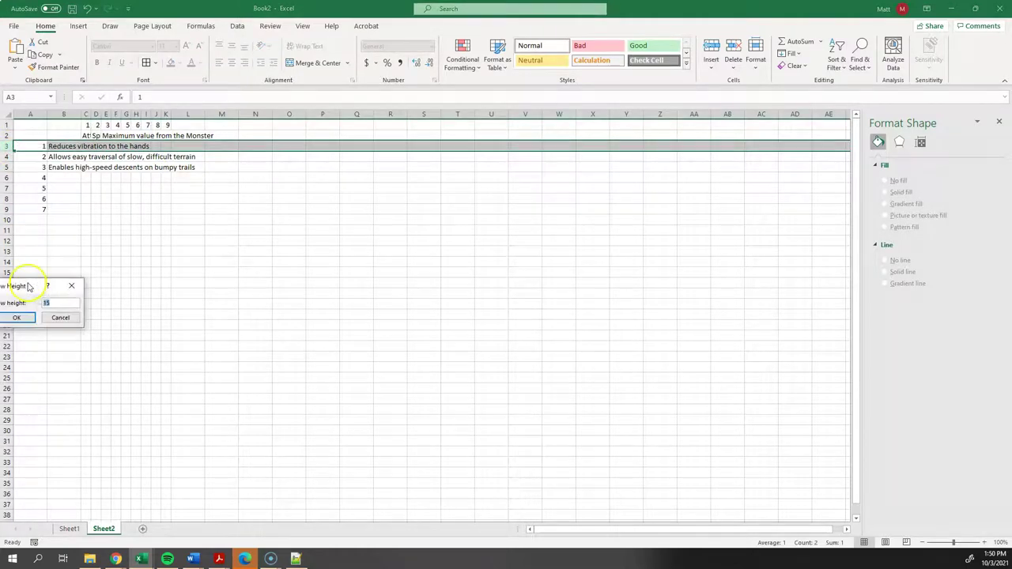
{"action": "left_click_drag", "start_coordinate": [27, 278], "coordinate": [169, 261]}
{"action": "left_click", "coordinate": [194, 295]}
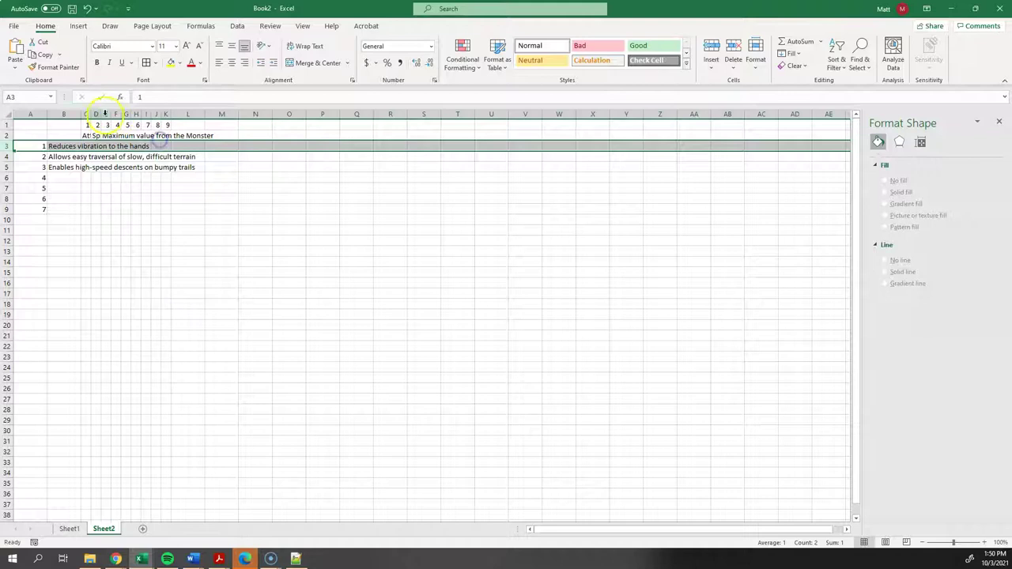
{"action": "left_click", "coordinate": [86, 114]}
{"action": "right_click", "coordinate": [87, 115]}
{"action": "left_click", "coordinate": [118, 265]}
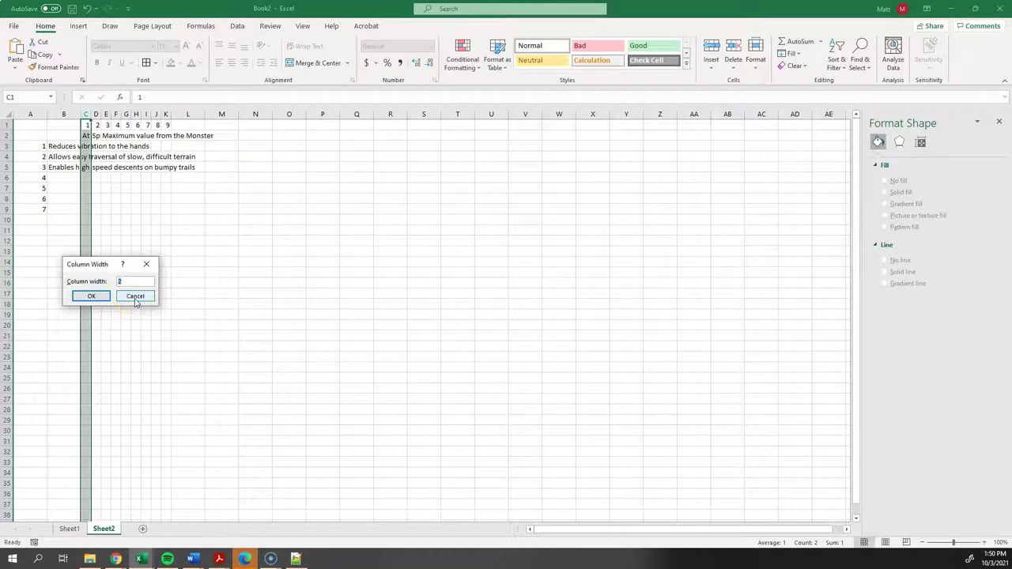
{"action": "left_click", "coordinate": [136, 296]}
{"action": "left_click", "coordinate": [261, 366]}
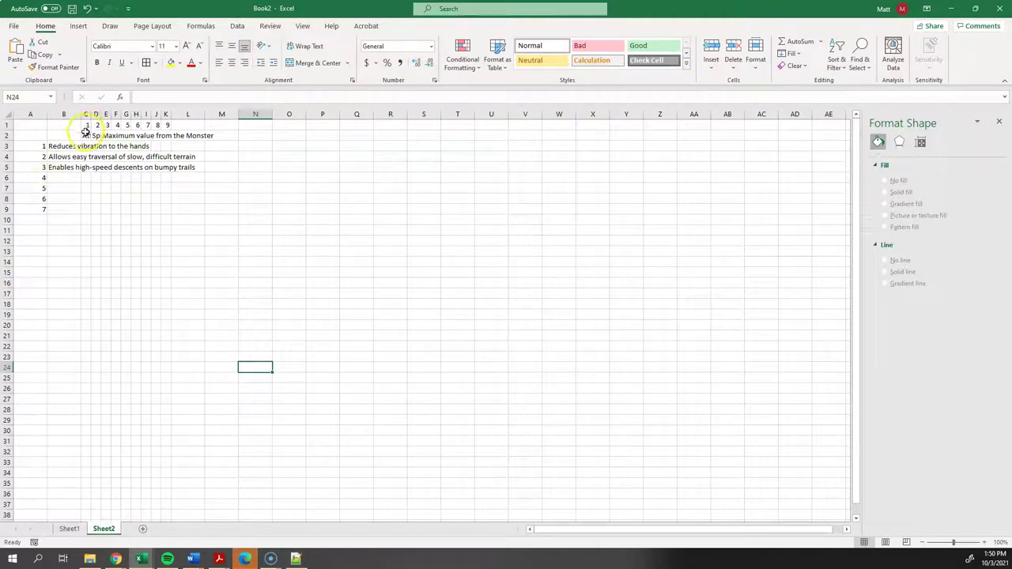
{"action": "left_click_drag", "start_coordinate": [85, 127], "coordinate": [167, 134]}
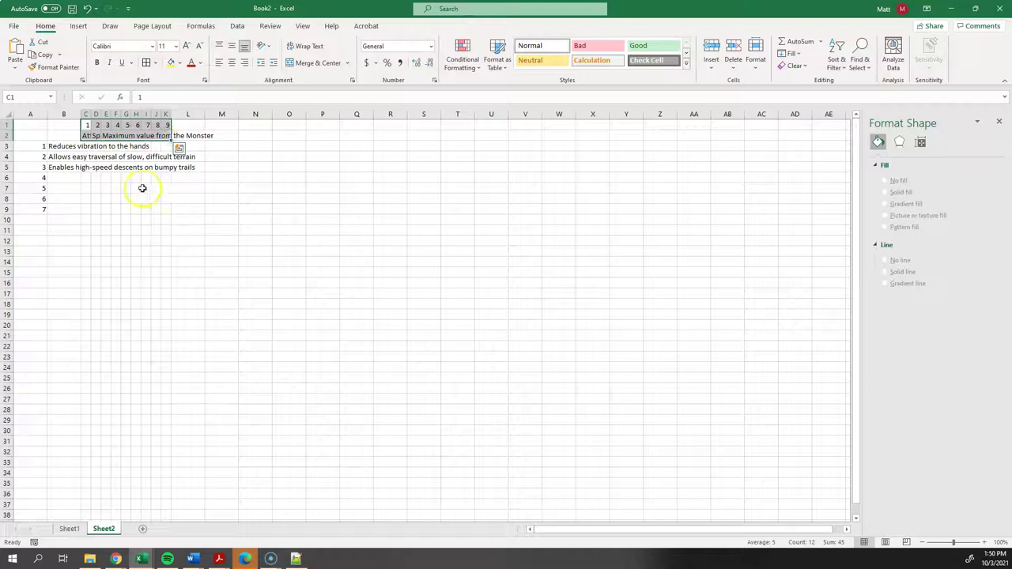
Step: Set the text orientation of headers C1:K2 to 90 degrees in Format Cells
{"action": "right_click", "coordinate": [134, 125]}
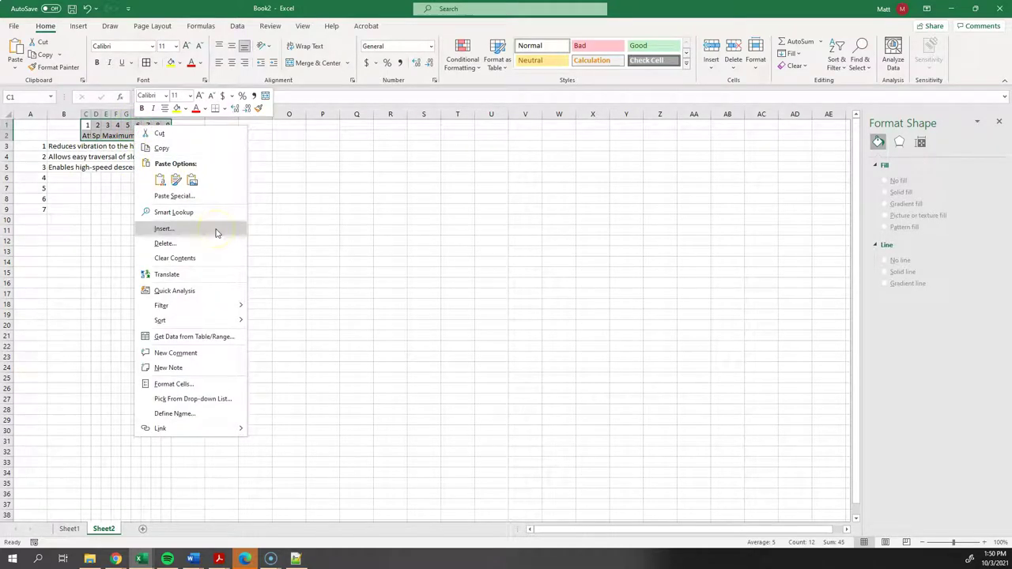
{"action": "left_click", "coordinate": [208, 385]}
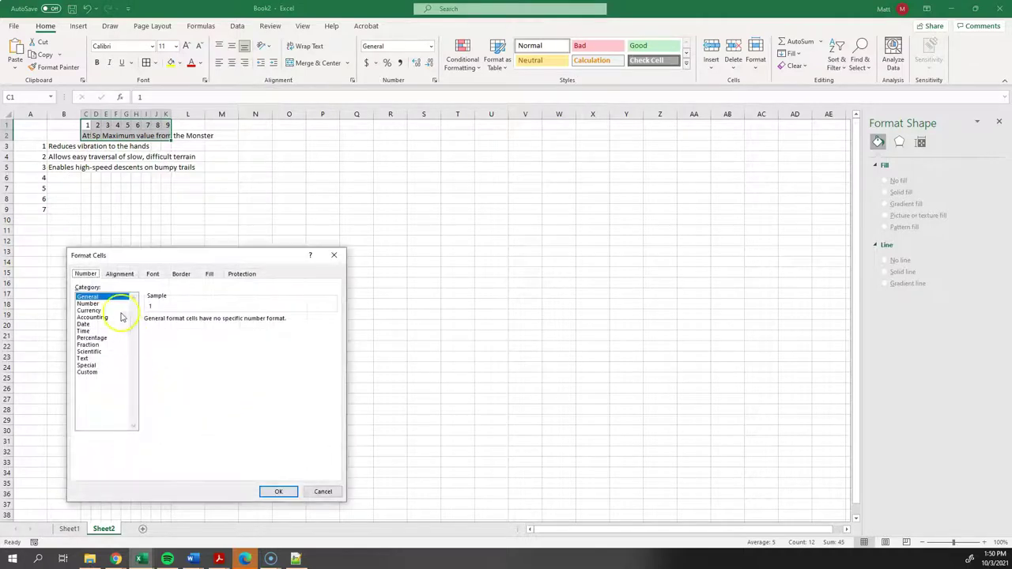
{"action": "left_click", "coordinate": [120, 274]}
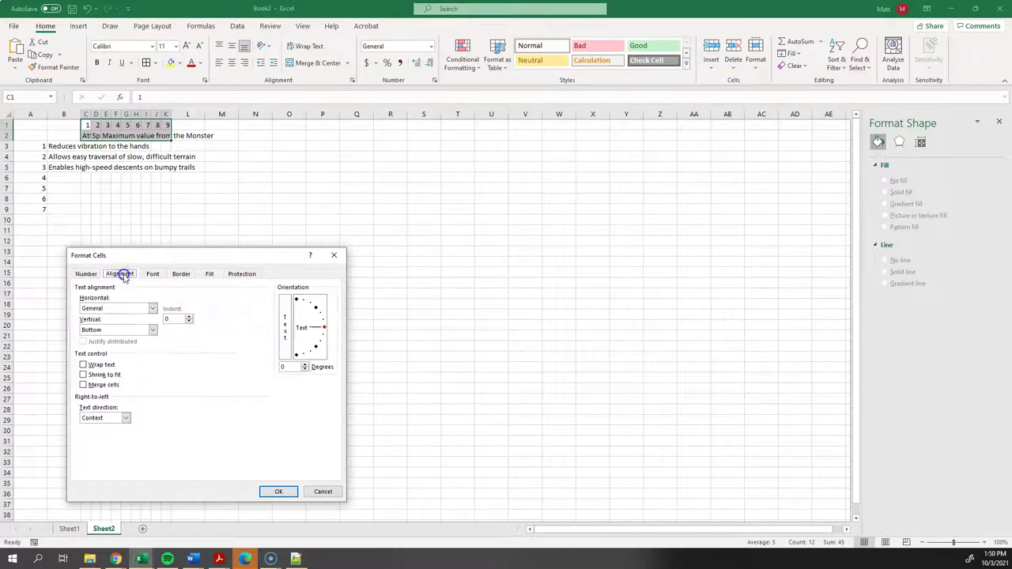
{"action": "left_click_drag", "start_coordinate": [323, 341], "coordinate": [316, 309]}
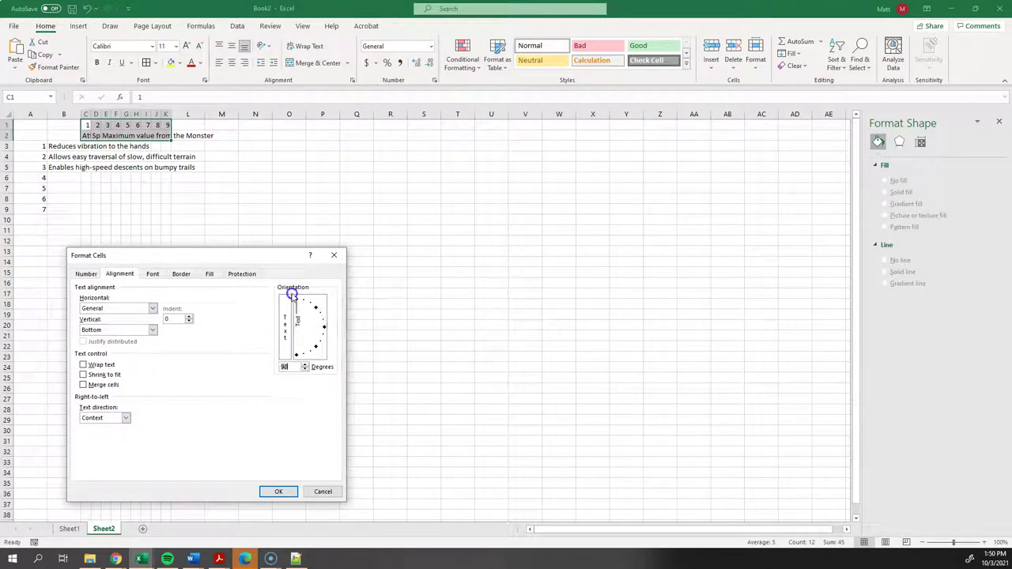
{"action": "left_click", "coordinate": [278, 491]}
Step: AutoFit column B to the need descriptions and compare against the PDF matrix
{"action": "left_click", "coordinate": [275, 475]}
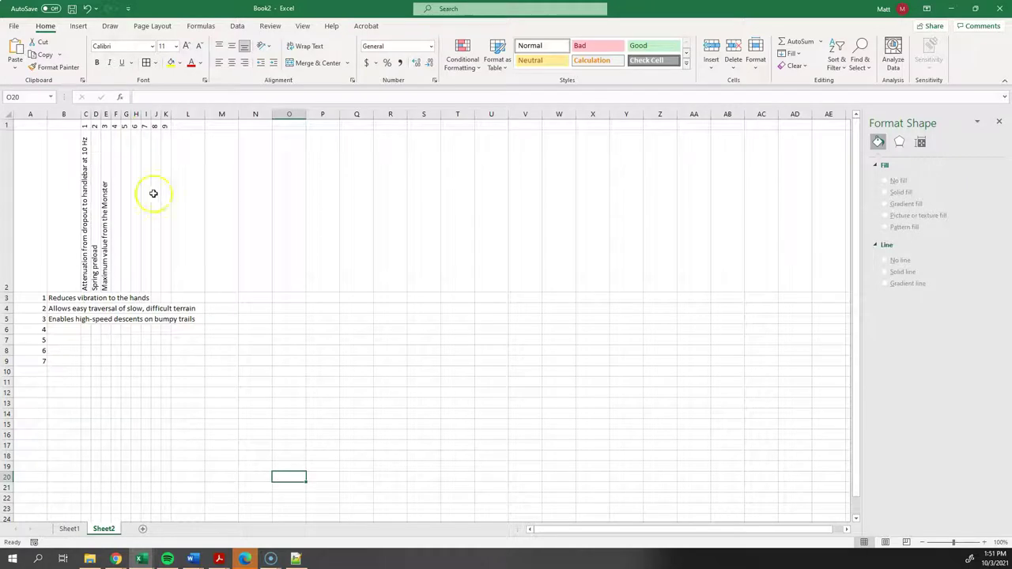
{"action": "double_click", "coordinate": [79, 117]}
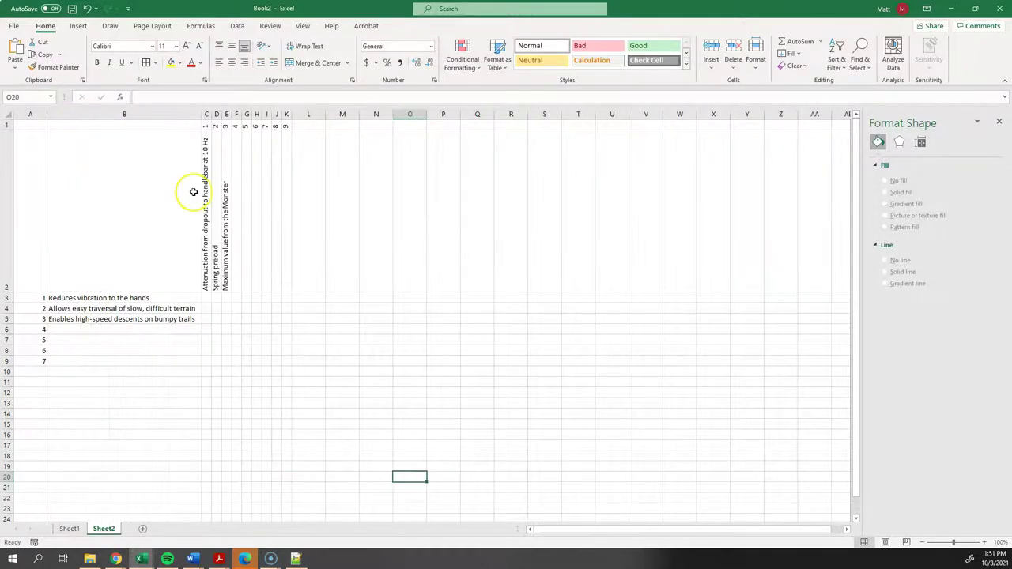
{"action": "left_click", "coordinate": [215, 330]}
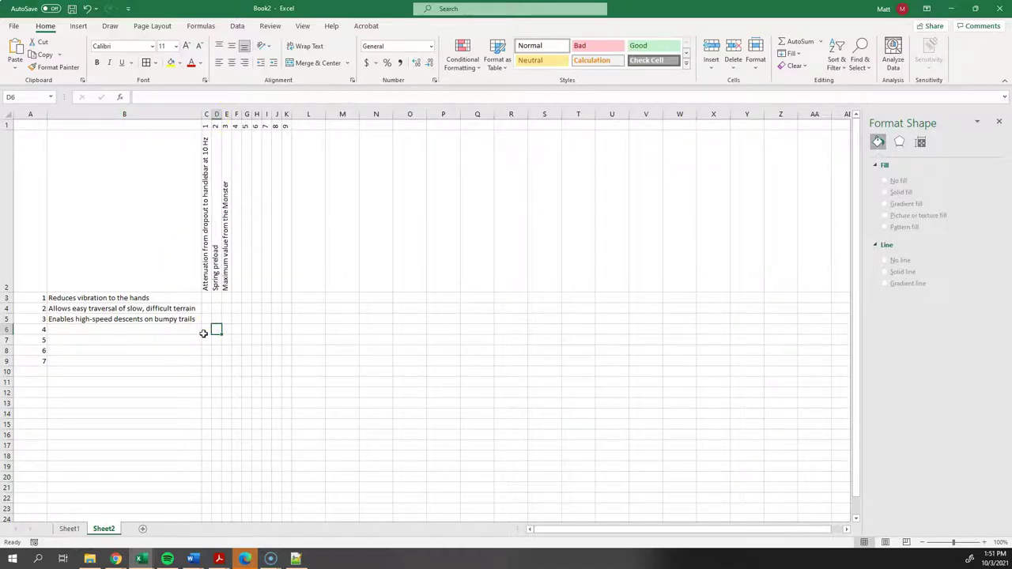
{"action": "key", "text": "alt+Tab"}
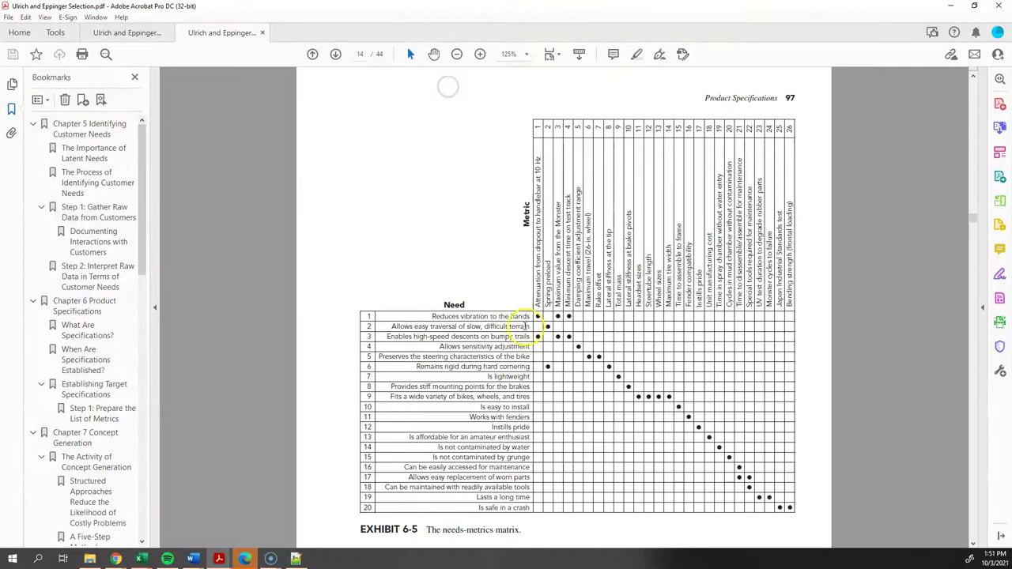
{"action": "key", "text": "alt+Tab"}
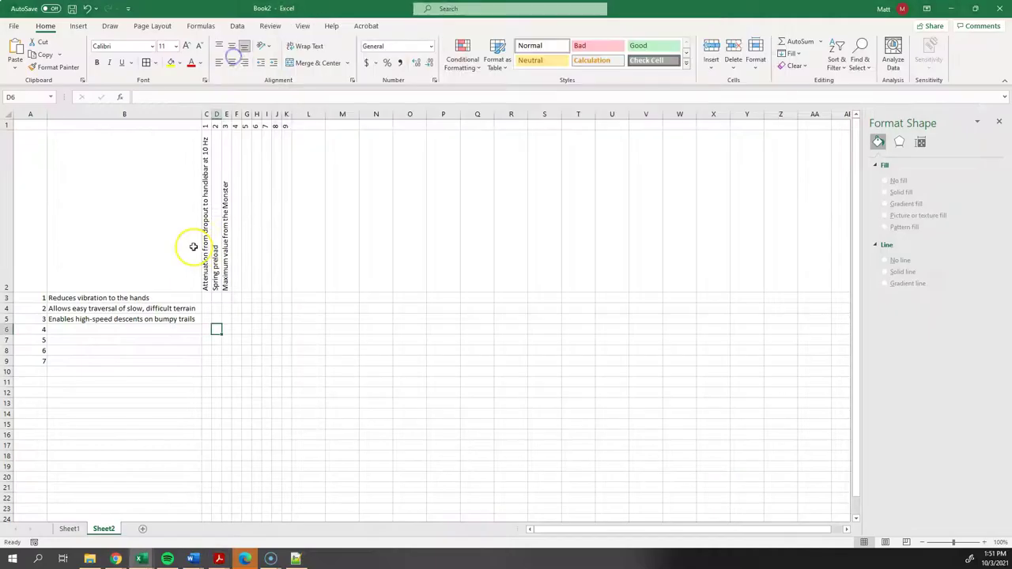
Step: AutoFit column A to the need numbers and enter 20 in cell A10
{"action": "double_click", "coordinate": [48, 115]}
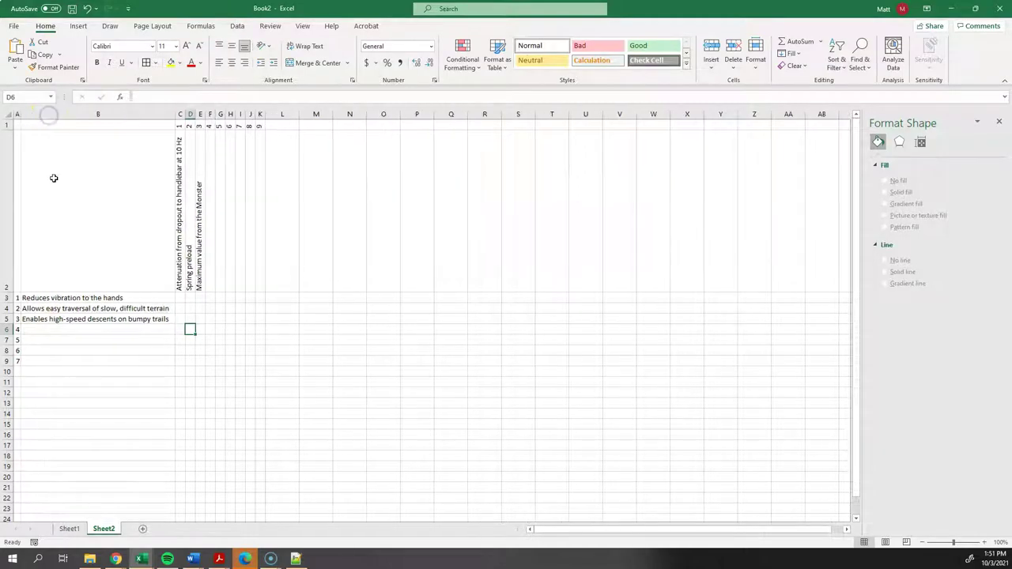
{"action": "left_click", "coordinate": [94, 319]}
{"action": "left_click_drag", "start_coordinate": [18, 297], "coordinate": [12, 360]}
{"action": "left_click", "coordinate": [70, 373]}
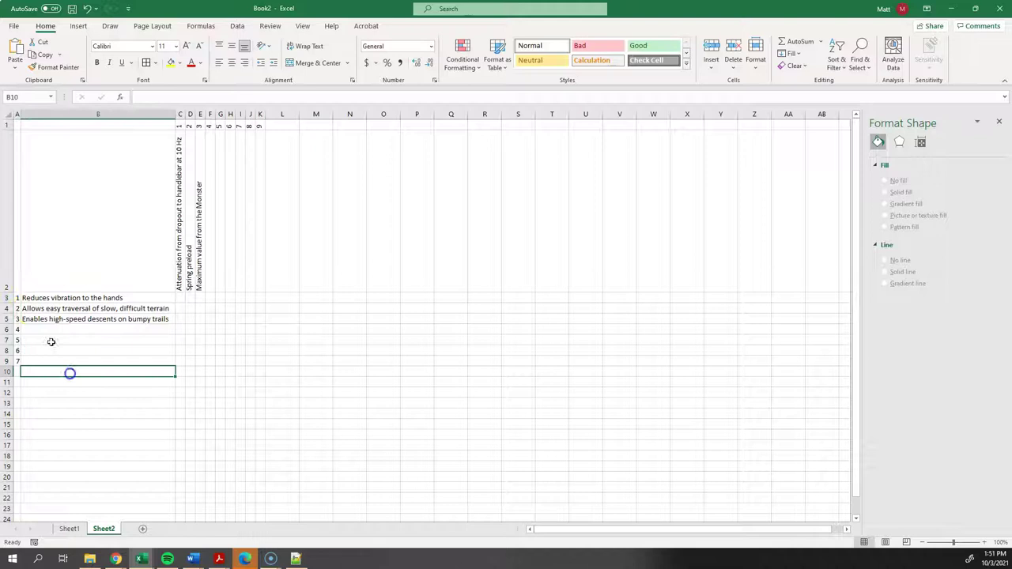
{"action": "left_click_drag", "start_coordinate": [17, 297], "coordinate": [19, 369]}
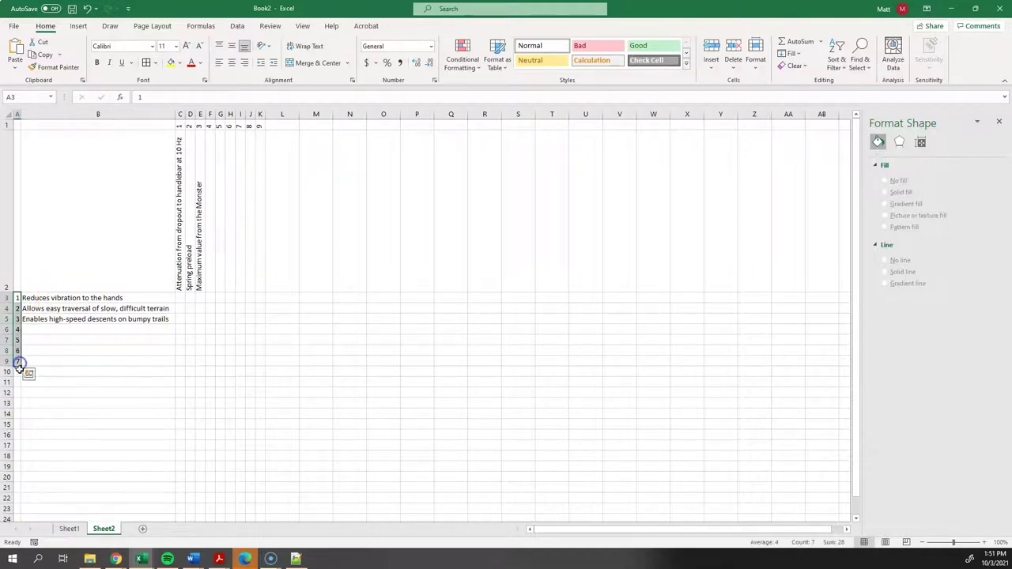
{"action": "left_click", "coordinate": [18, 370]}
{"action": "type", "text": "2"}
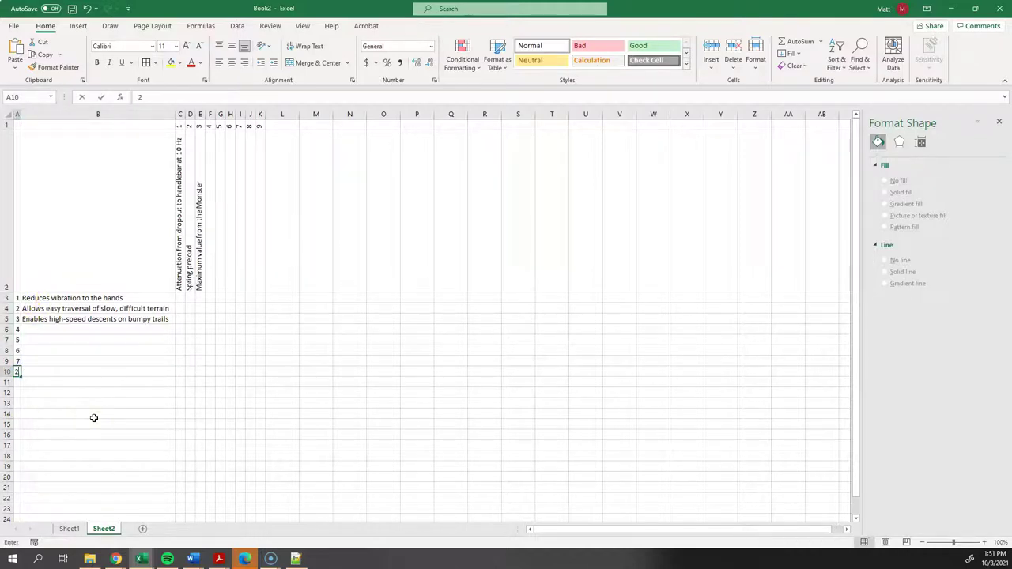
{"action": "type", "text": "0"}
{"action": "key", "text": "Return"}
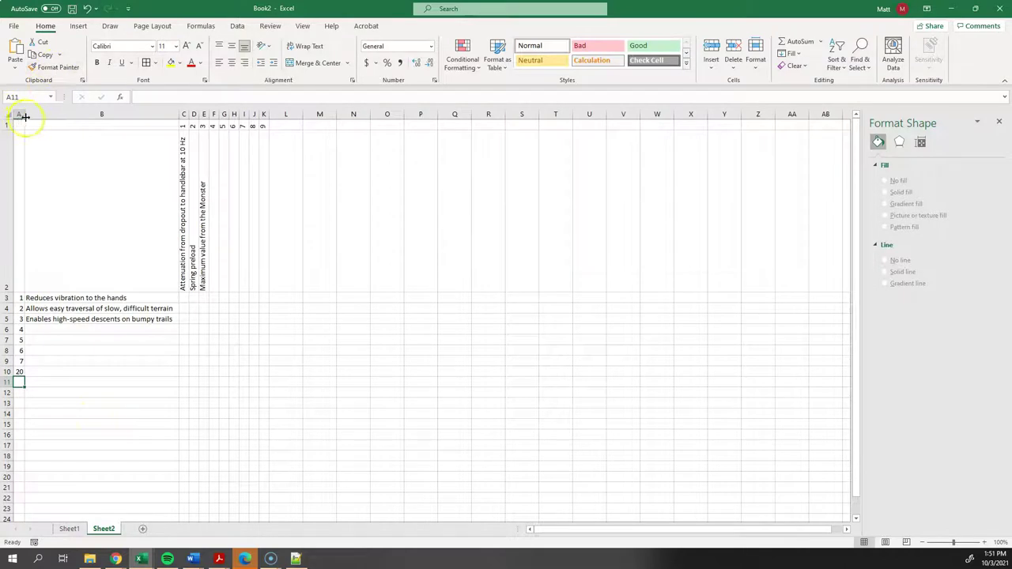
{"action": "left_click", "coordinate": [19, 370]}
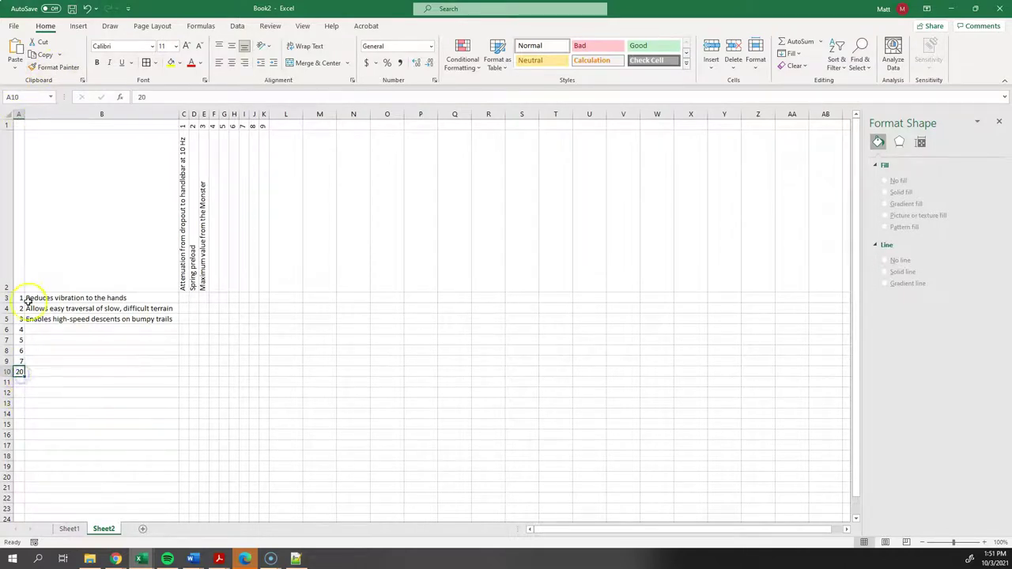
{"action": "left_click_drag", "start_coordinate": [21, 297], "coordinate": [20, 370]}
Step: Right-align the need numbers in A3:A10 through Format Cells alignment
{"action": "right_click", "coordinate": [20, 371]}
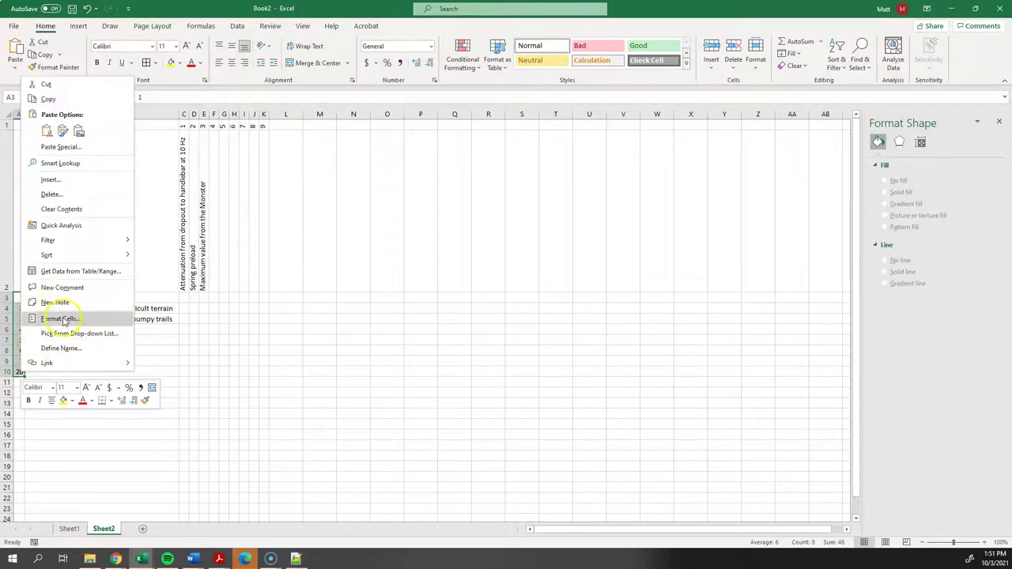
{"action": "left_click", "coordinate": [63, 320]}
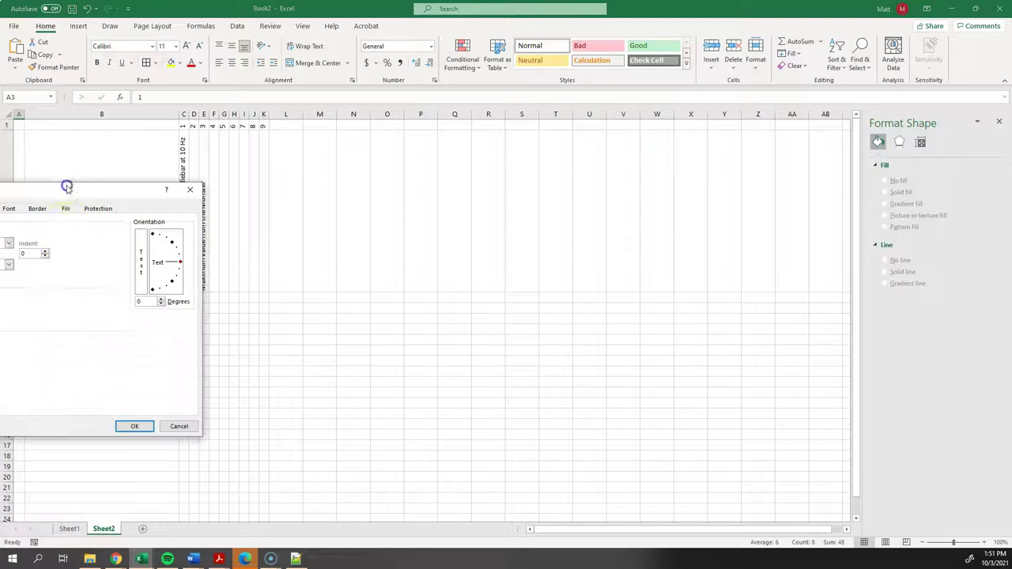
{"action": "left_click_drag", "start_coordinate": [68, 185], "coordinate": [250, 185]}
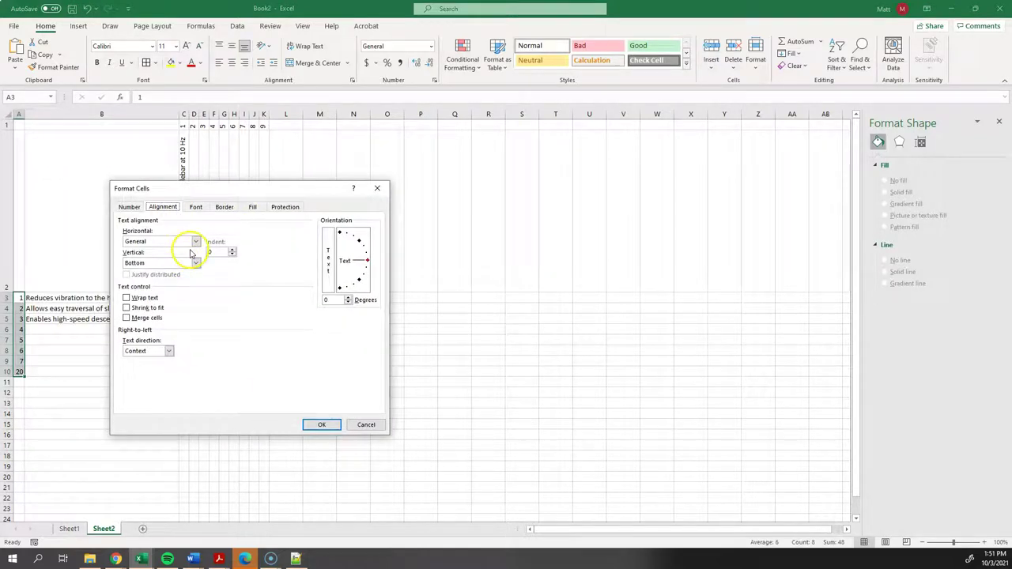
{"action": "left_click", "coordinate": [194, 242]}
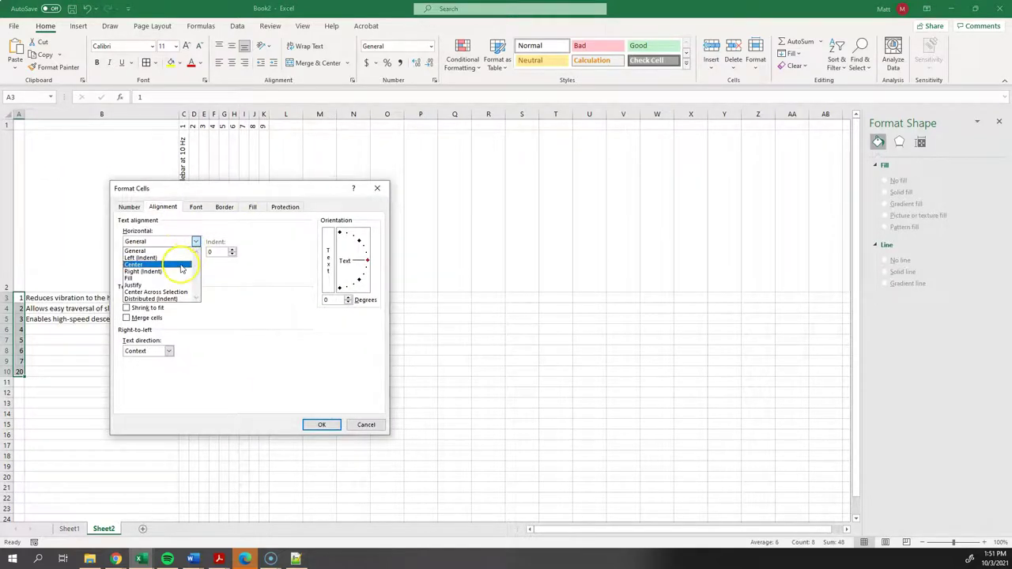
{"action": "left_click", "coordinate": [180, 271]}
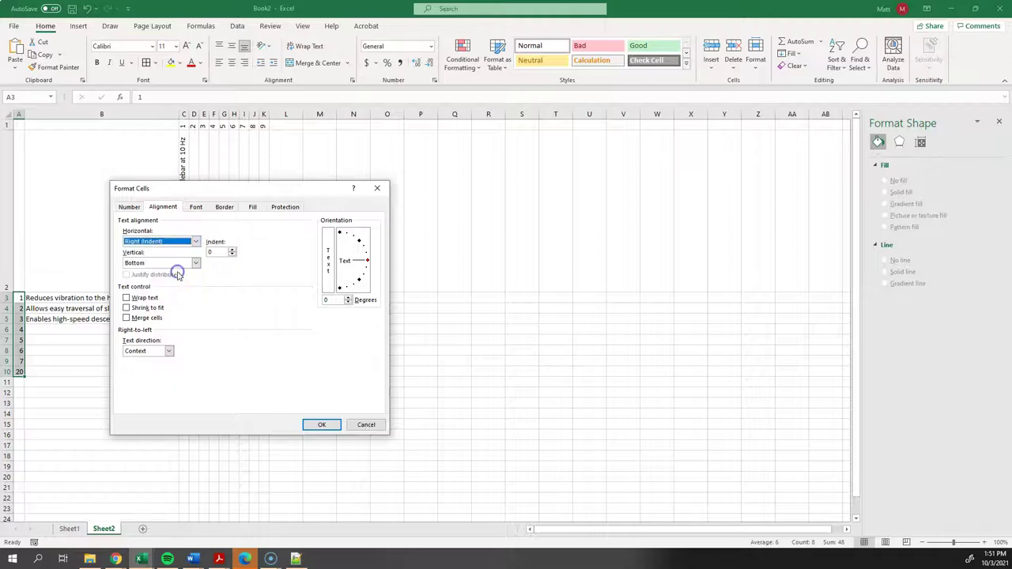
{"action": "left_click", "coordinate": [307, 426]}
Step: Change the last metric number in K1 to 26 and check the PDF matrix
{"action": "left_click", "coordinate": [191, 133]}
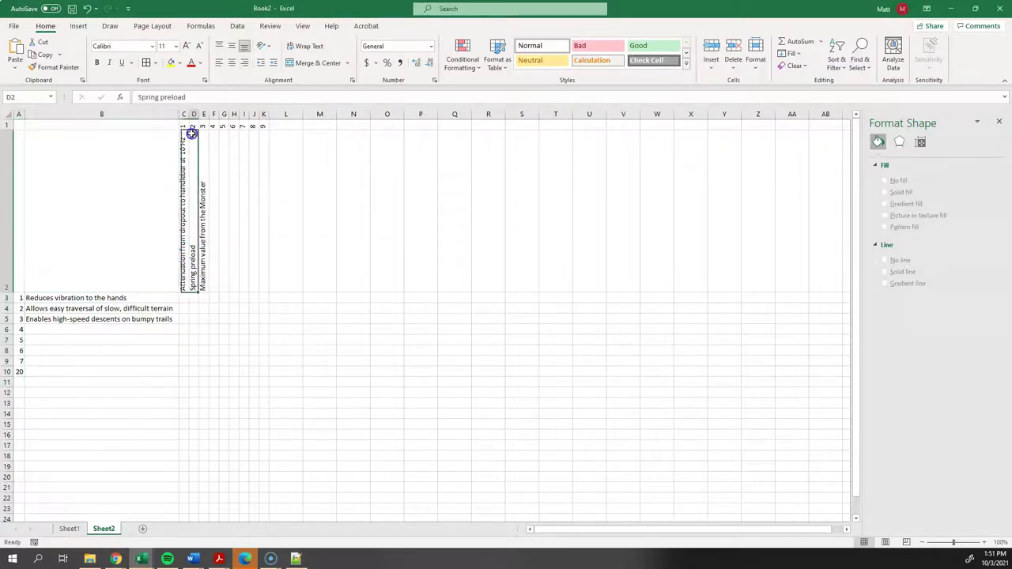
{"action": "left_click_drag", "start_coordinate": [184, 125], "coordinate": [266, 124]}
{"action": "left_click", "coordinate": [266, 124]}
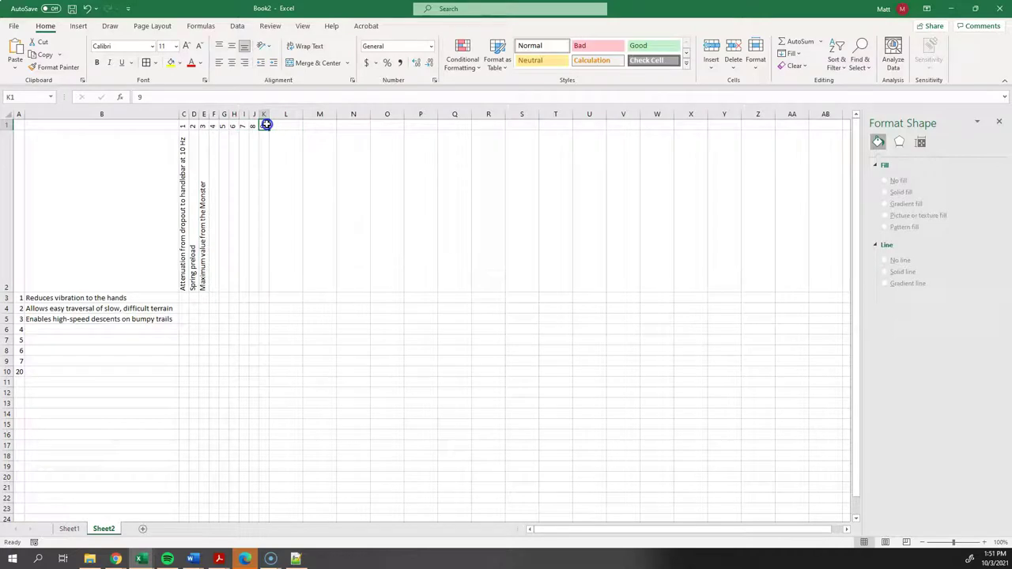
{"action": "type", "text": "26"}
{"action": "key", "text": "Return"}
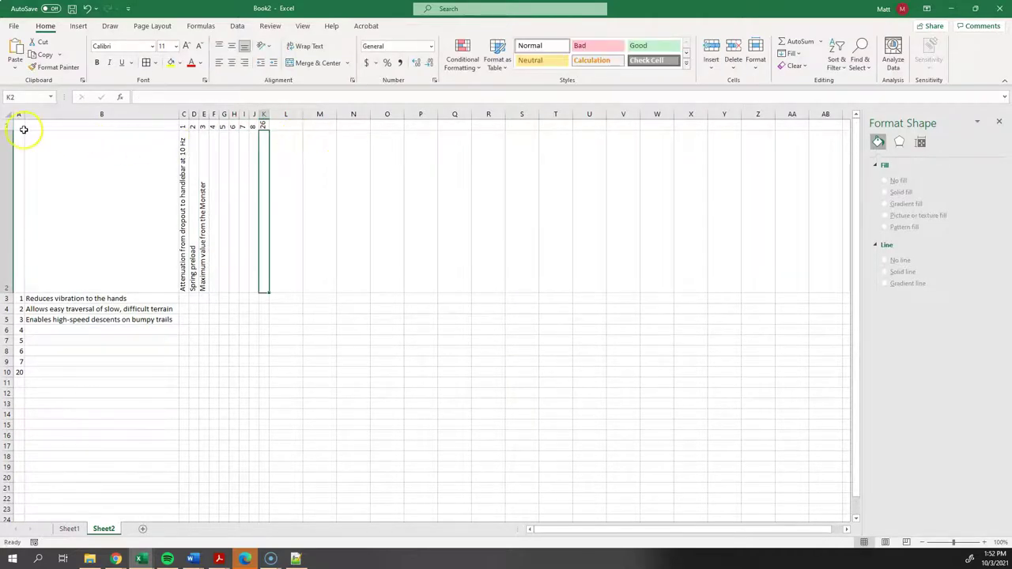
{"action": "key", "text": "alt+Tab"}
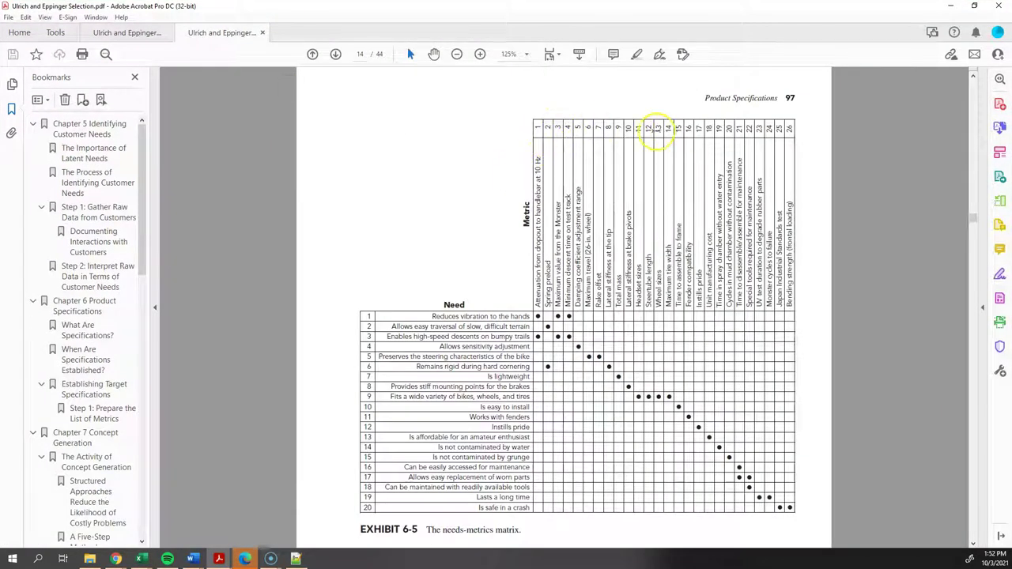
Step: Top-align the metric numbers in C1:K1 vertically
{"action": "key", "text": "alt+Tab"}
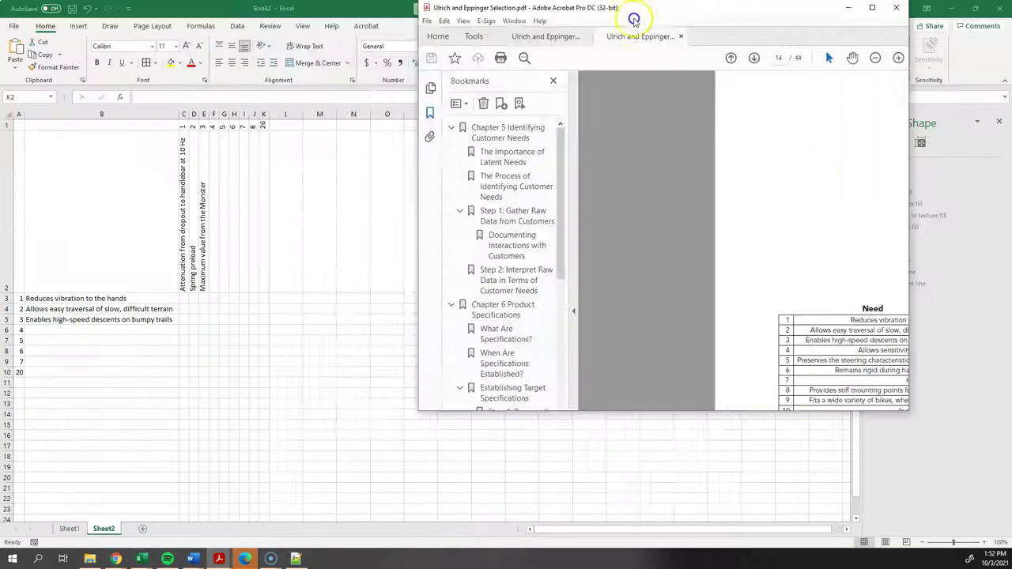
{"action": "left_click_drag", "start_coordinate": [183, 125], "coordinate": [262, 118]}
{"action": "right_click", "coordinate": [262, 120]}
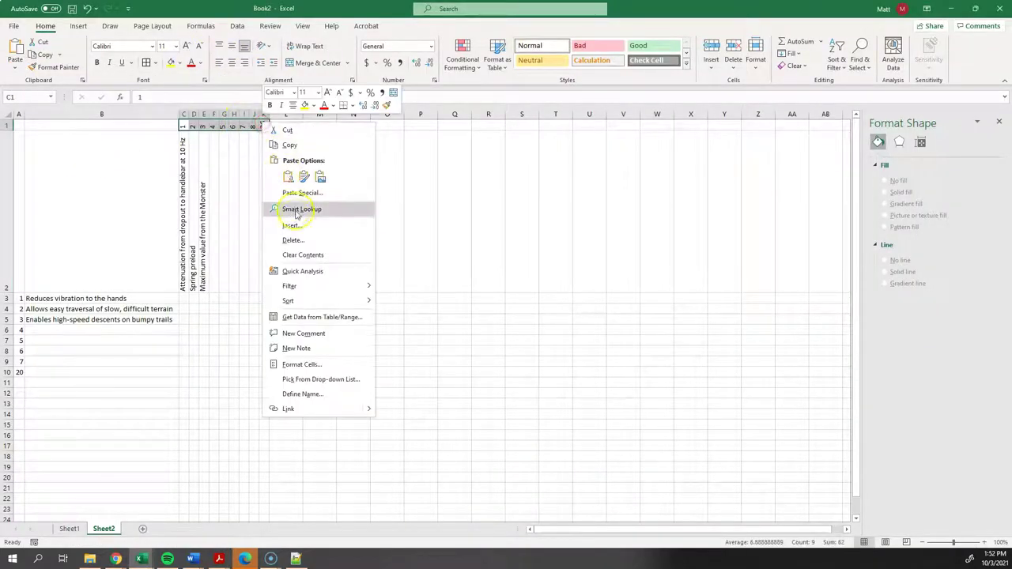
{"action": "left_click", "coordinate": [309, 365]}
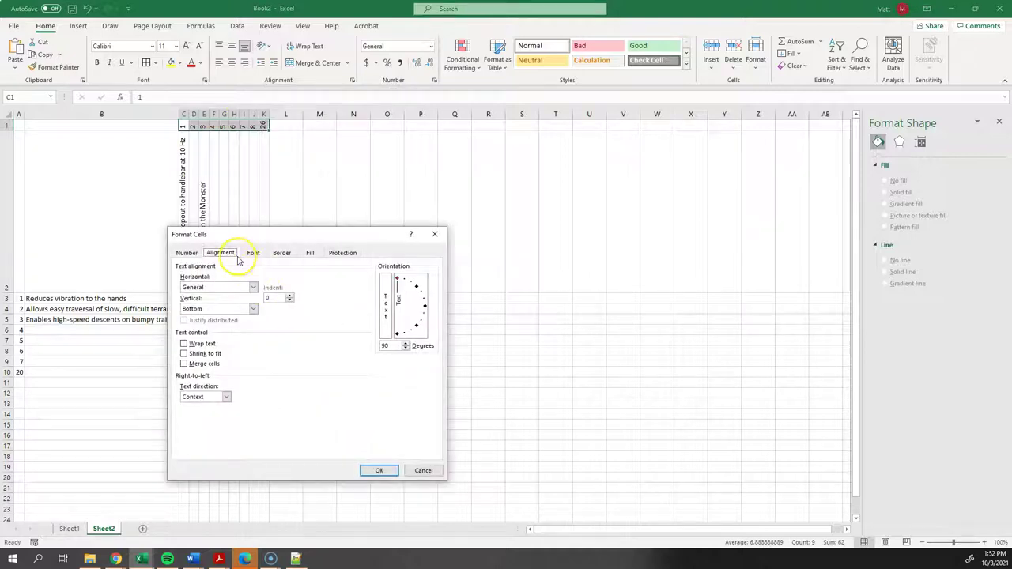
{"action": "left_click", "coordinate": [237, 309]}
{"action": "left_click", "coordinate": [238, 319]}
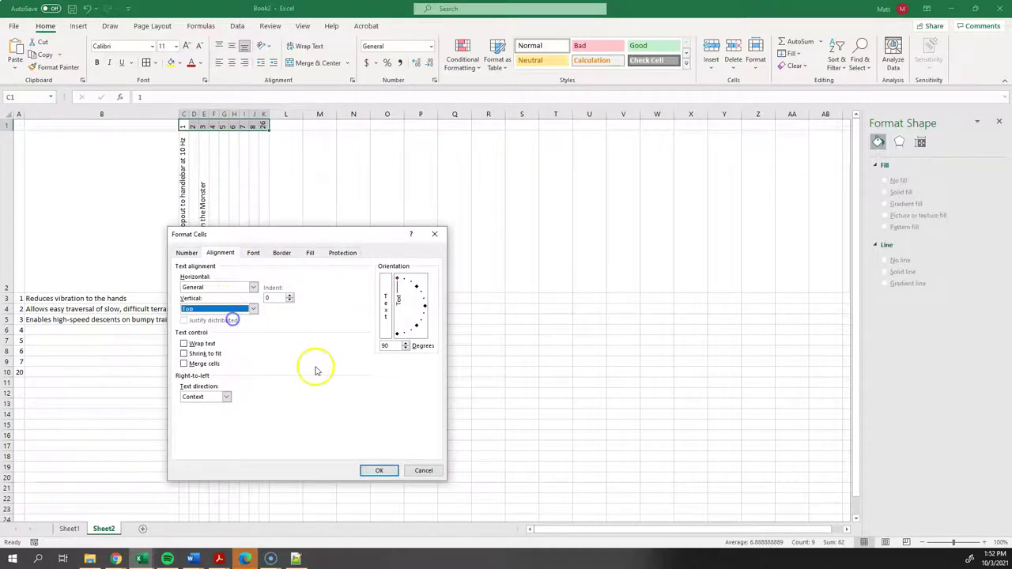
{"action": "left_click", "coordinate": [379, 470]}
Step: Select the empty need–metric grid starting at cell C3
{"action": "left_click", "coordinate": [378, 401]}
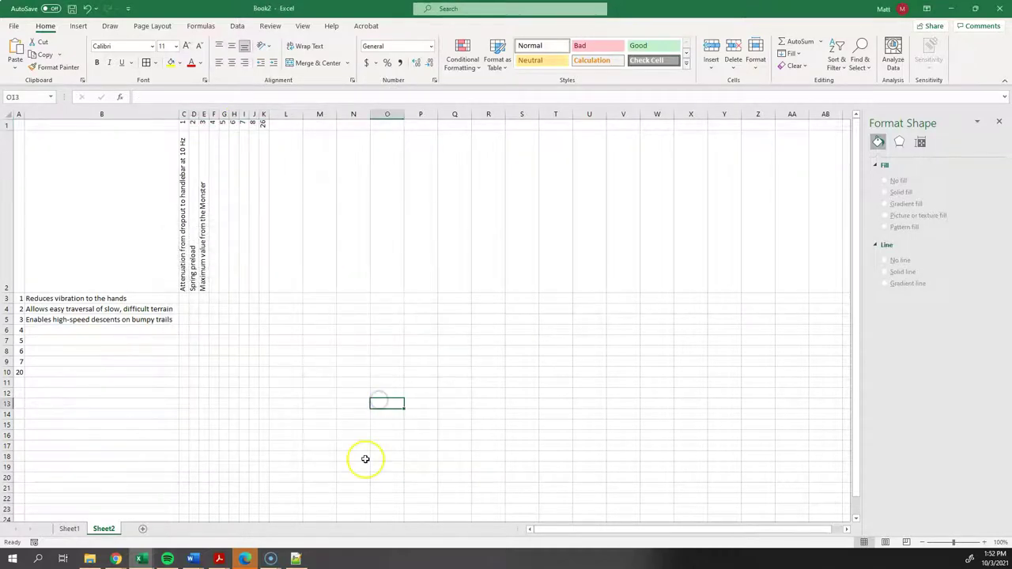
{"action": "left_click", "coordinate": [182, 298]}
{"action": "left_click_drag", "start_coordinate": [182, 298], "coordinate": [263, 366]}
{"action": "left_click", "coordinate": [262, 371]}
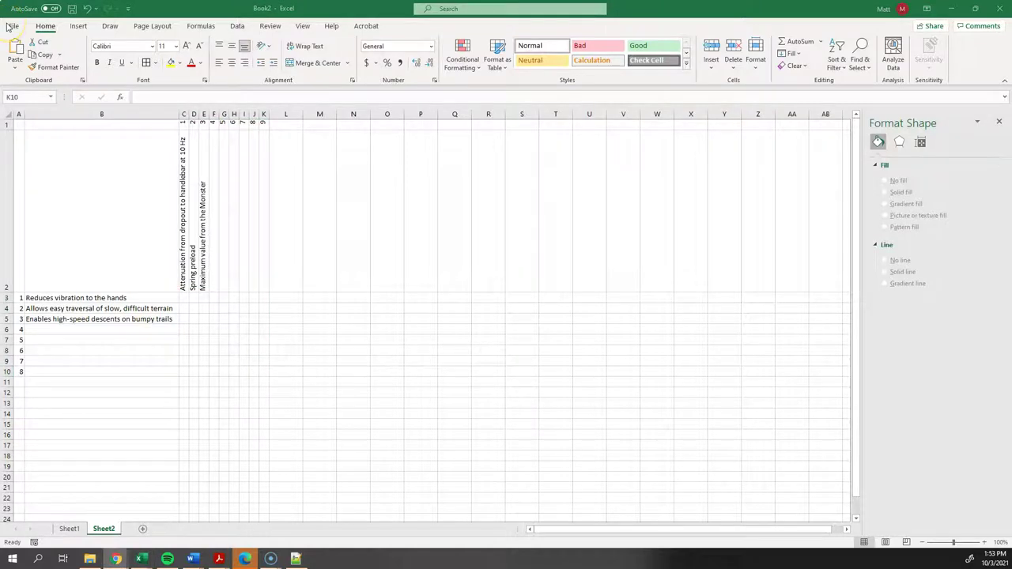
Step: Open Wikipedia's Interpunct article in Chrome and copy its large centered dot
{"action": "left_click", "coordinate": [116, 559]}
{"action": "key", "text": "super+Up"}
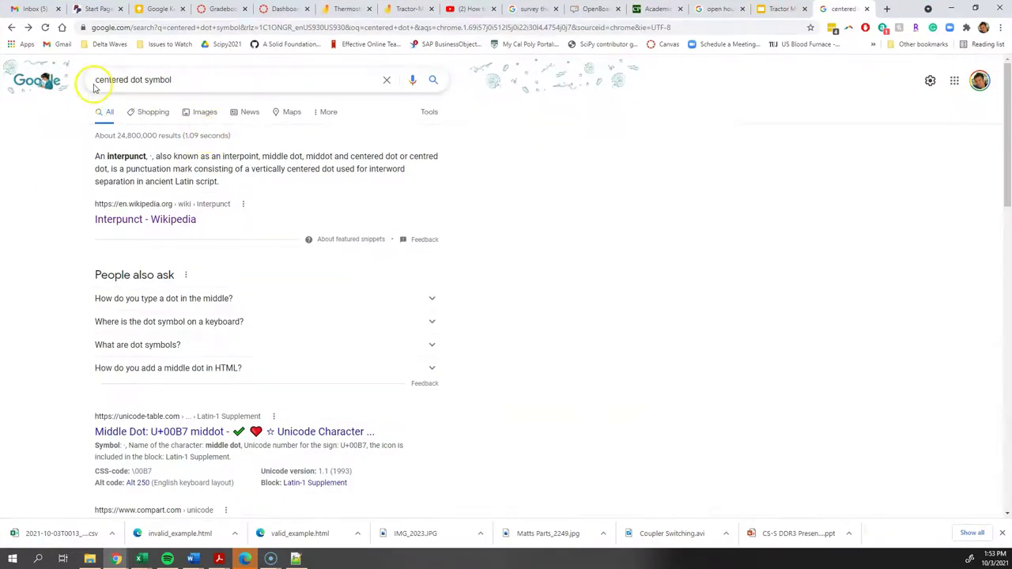
{"action": "left_click", "coordinate": [204, 81]}
{"action": "left_click", "coordinate": [822, 317]}
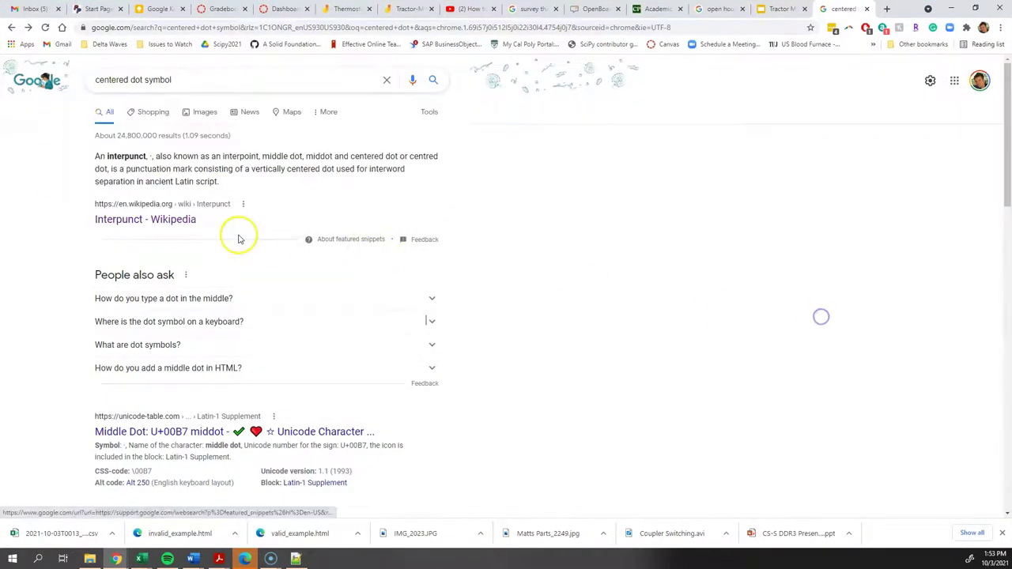
{"action": "left_click", "coordinate": [153, 219]}
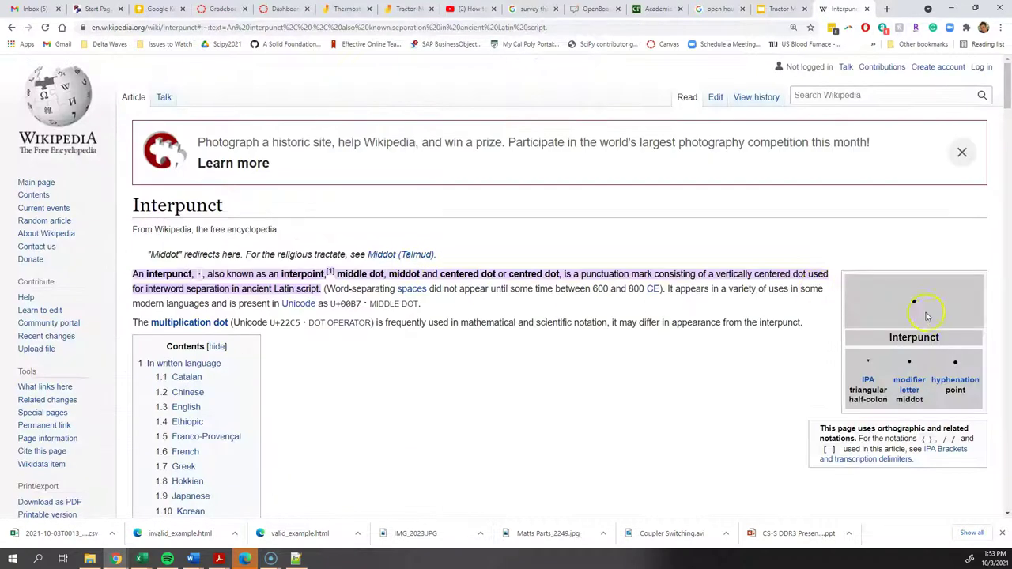
{"action": "double_click", "coordinate": [928, 316]}
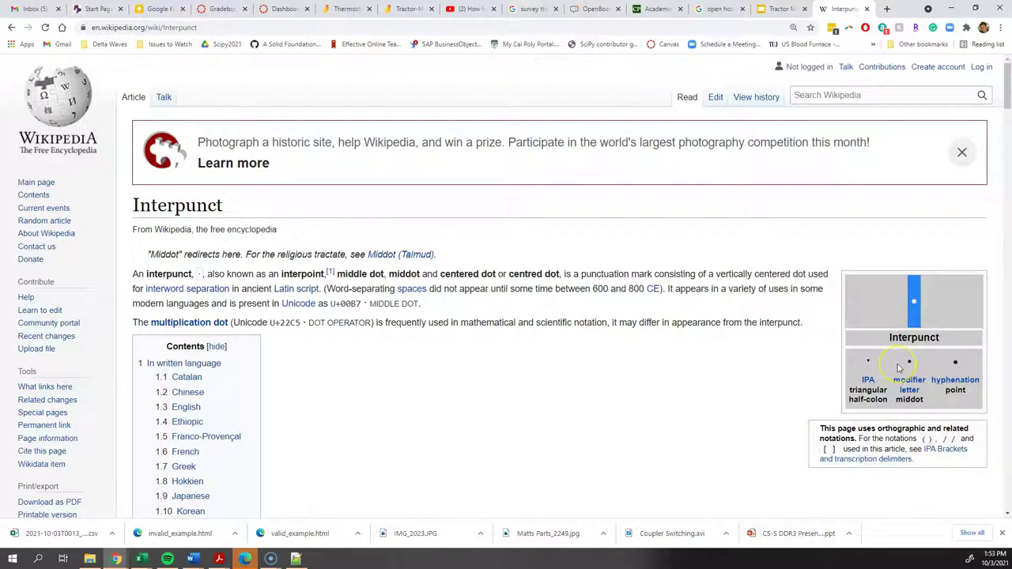
{"action": "right_click", "coordinate": [914, 304]}
{"action": "left_click", "coordinate": [915, 317]}
{"action": "key", "text": "alt+Tab"}
Step: Paste the middle dot into cell C3 as plain cell content
{"action": "left_click", "coordinate": [194, 287]}
{"action": "left_click", "coordinate": [188, 300]}
{"action": "key", "text": "ctrl+v"}
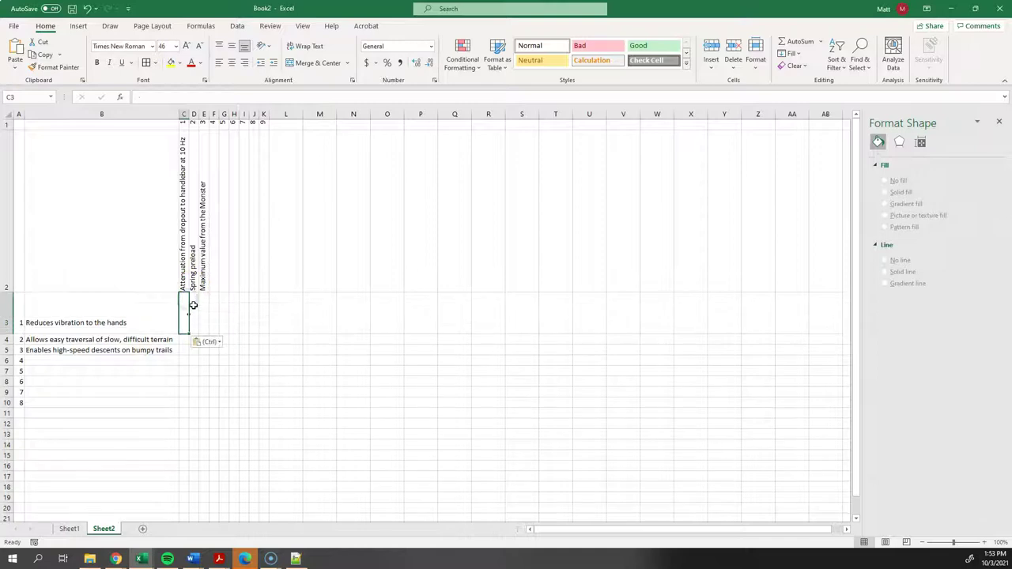
{"action": "key", "text": "ctrl+z"}
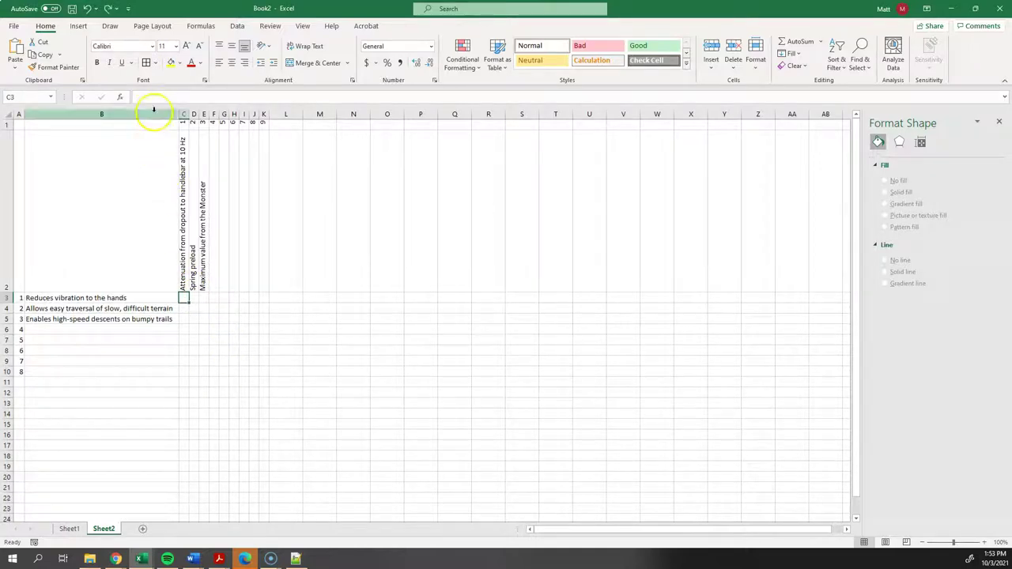
{"action": "left_click", "coordinate": [156, 99]}
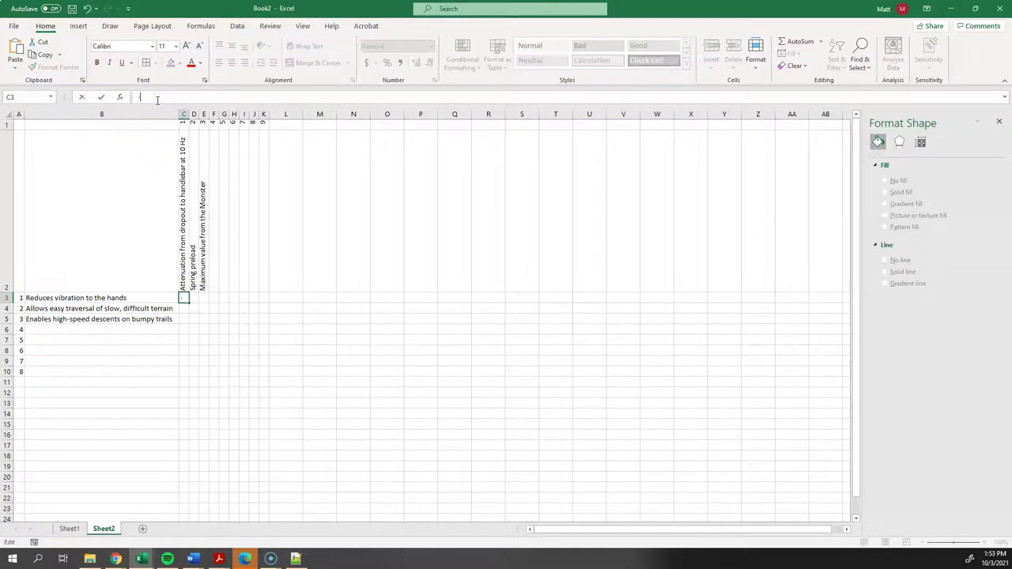
{"action": "key", "text": "Return"}
{"action": "key", "text": "Up"}
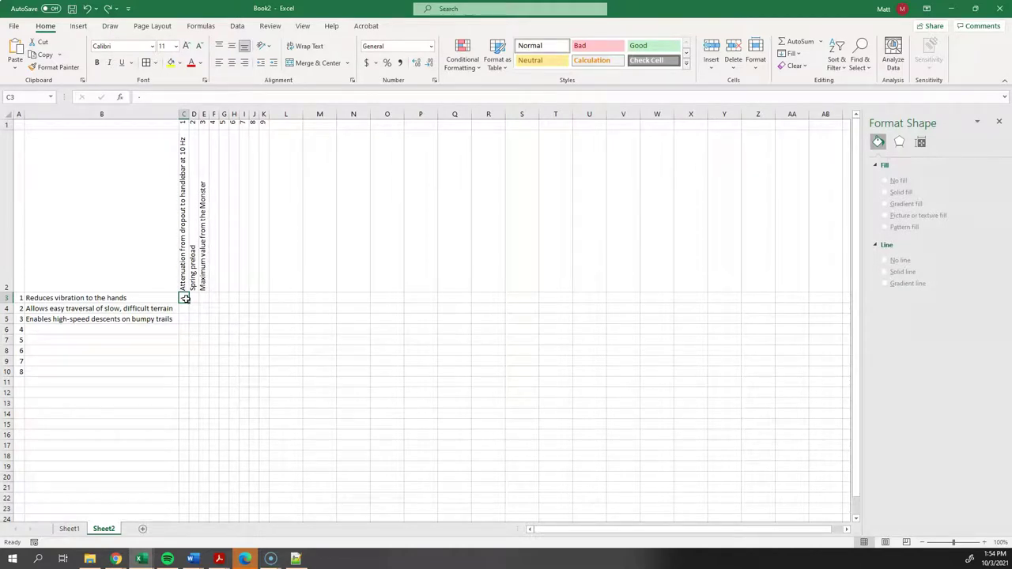
Step: Give grid C3:K10 center horizontal and center vertical alignment
{"action": "left_click_drag", "start_coordinate": [185, 299], "coordinate": [258, 377]}
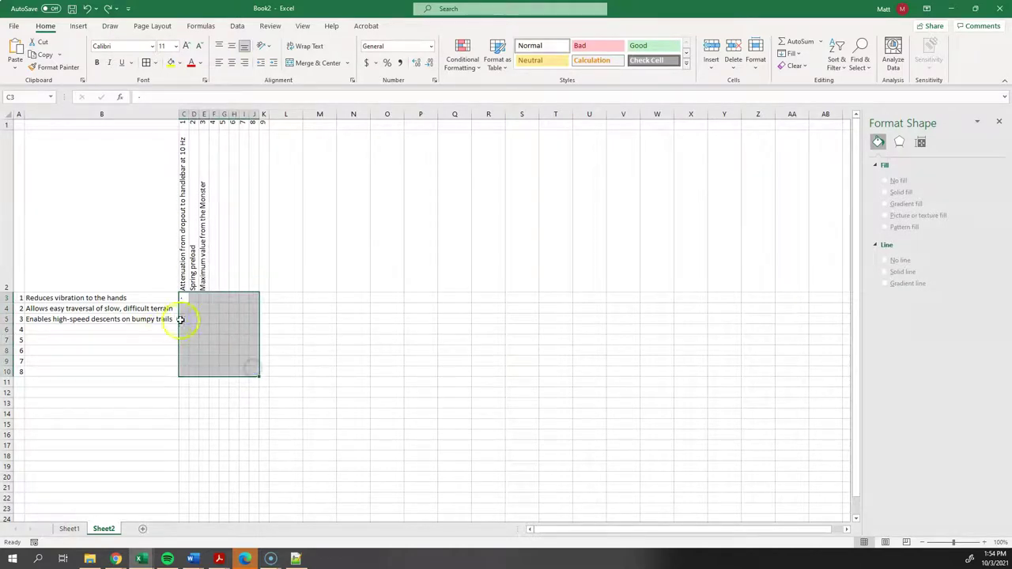
{"action": "left_click_drag", "start_coordinate": [183, 301], "coordinate": [264, 368]}
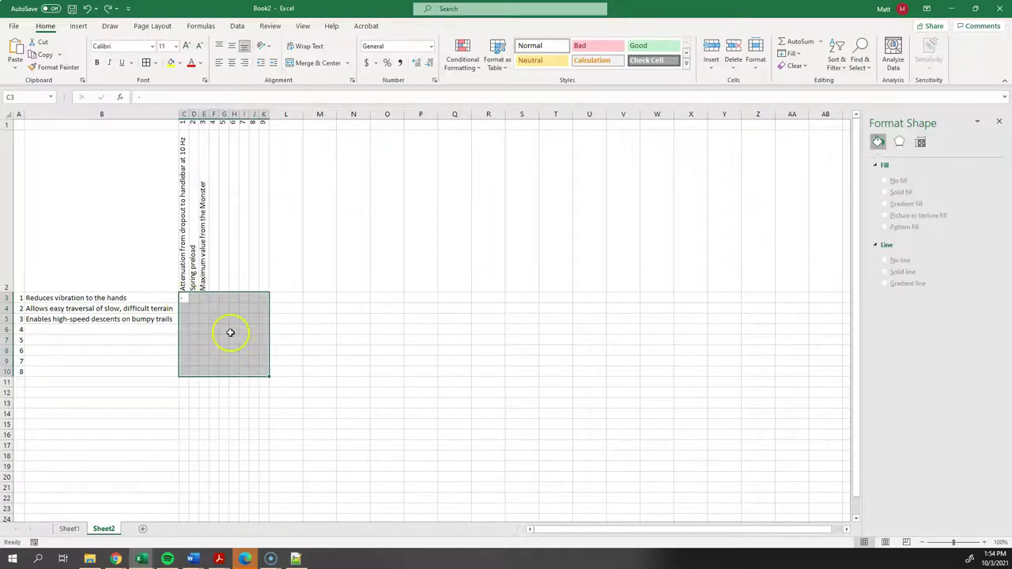
{"action": "right_click", "coordinate": [228, 329]}
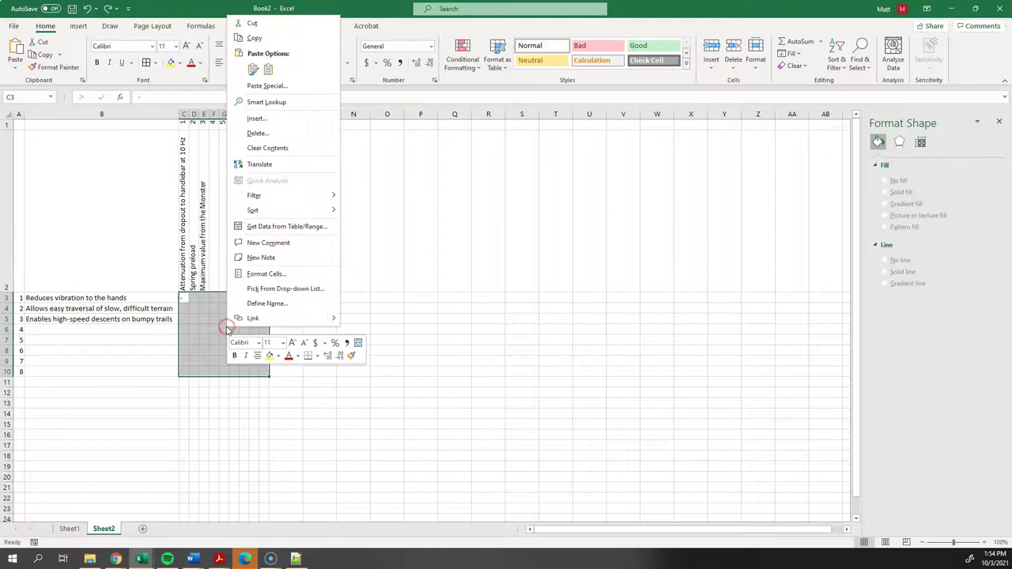
{"action": "left_click", "coordinate": [267, 277]}
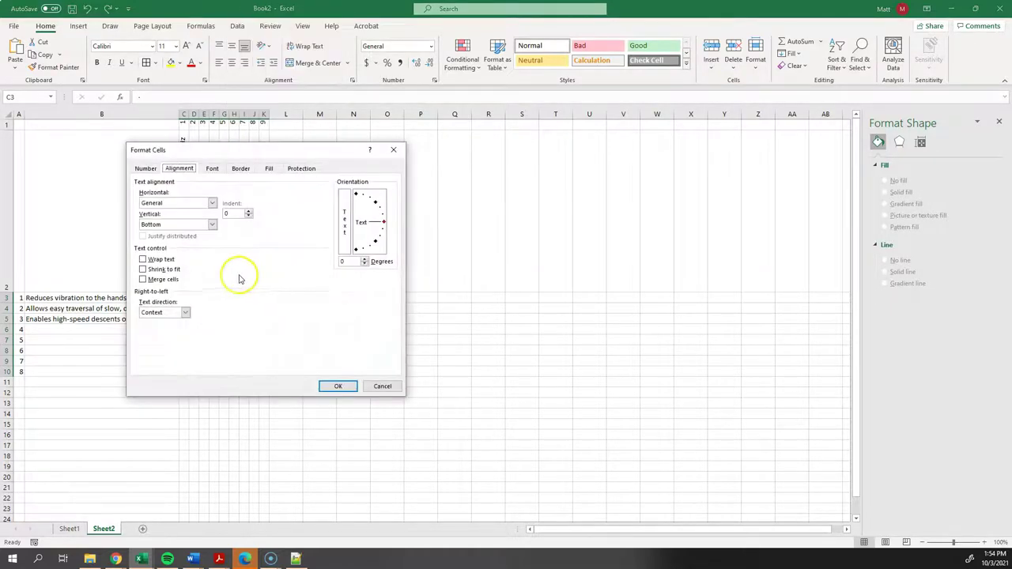
{"action": "left_click", "coordinate": [176, 204]}
{"action": "left_click", "coordinate": [174, 227]}
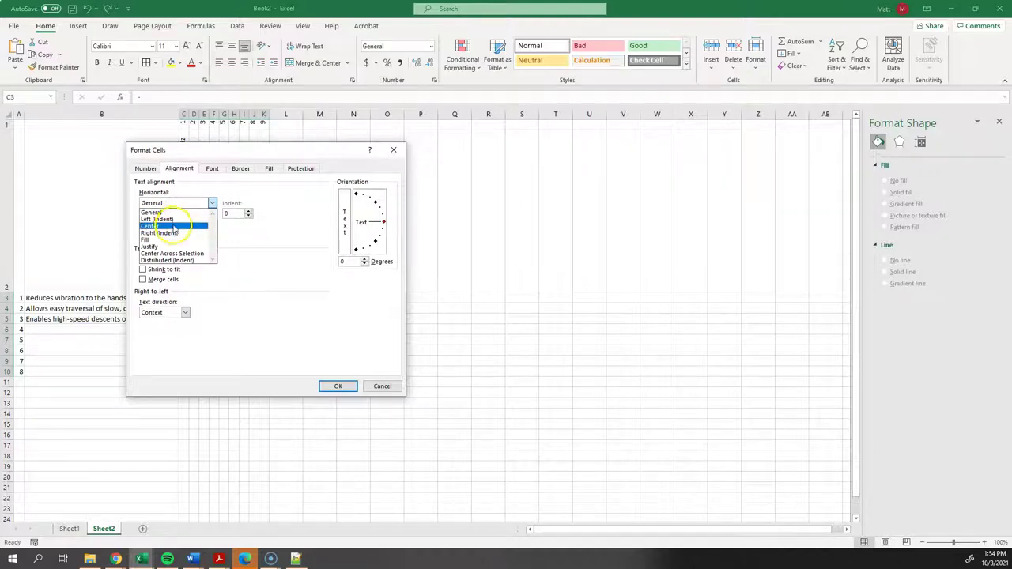
{"action": "left_click", "coordinate": [172, 224]}
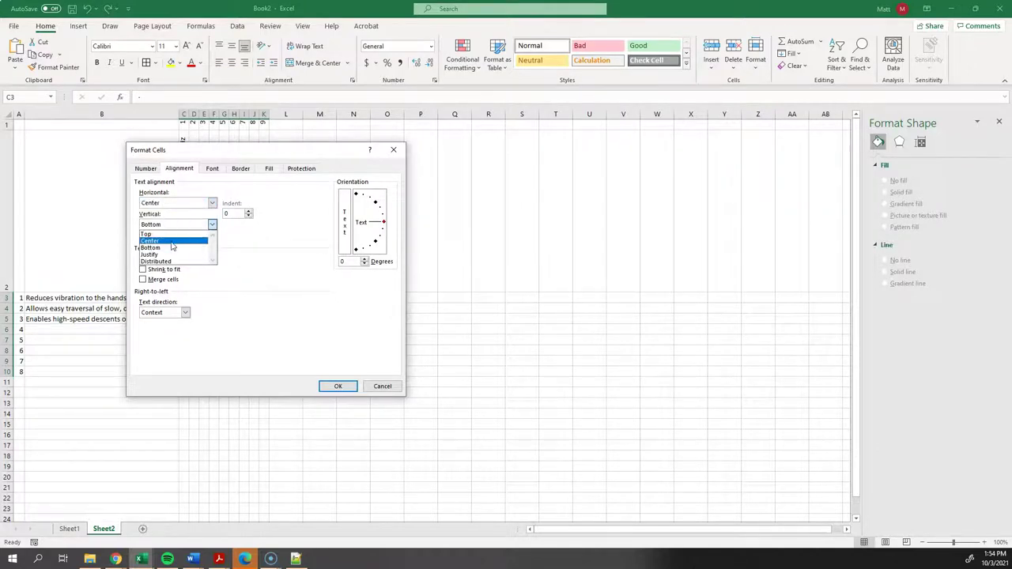
{"action": "left_click", "coordinate": [170, 240]}
{"action": "left_click", "coordinate": [338, 386]}
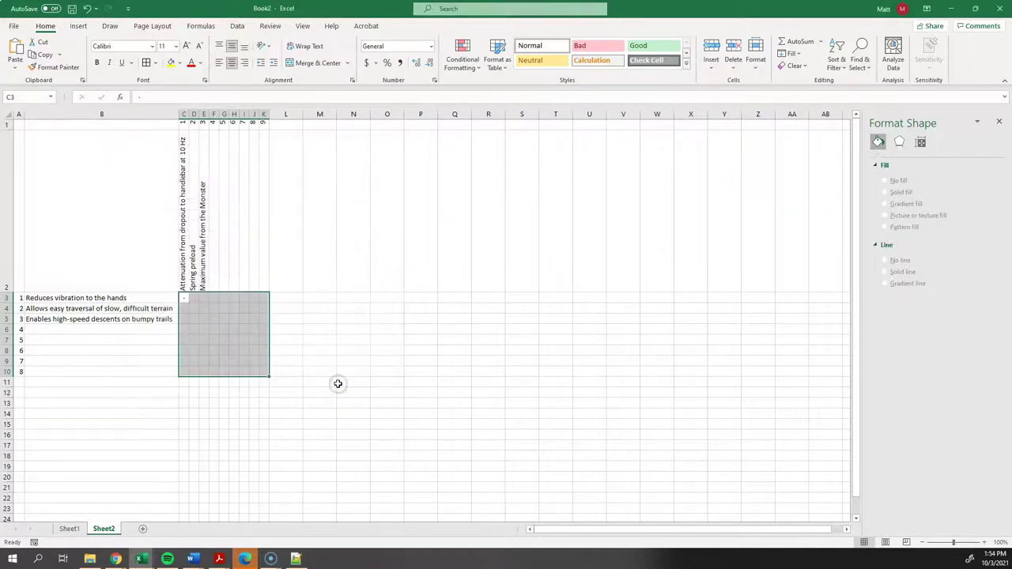
{"action": "left_click", "coordinate": [323, 374]}
{"action": "left_click", "coordinate": [234, 403]}
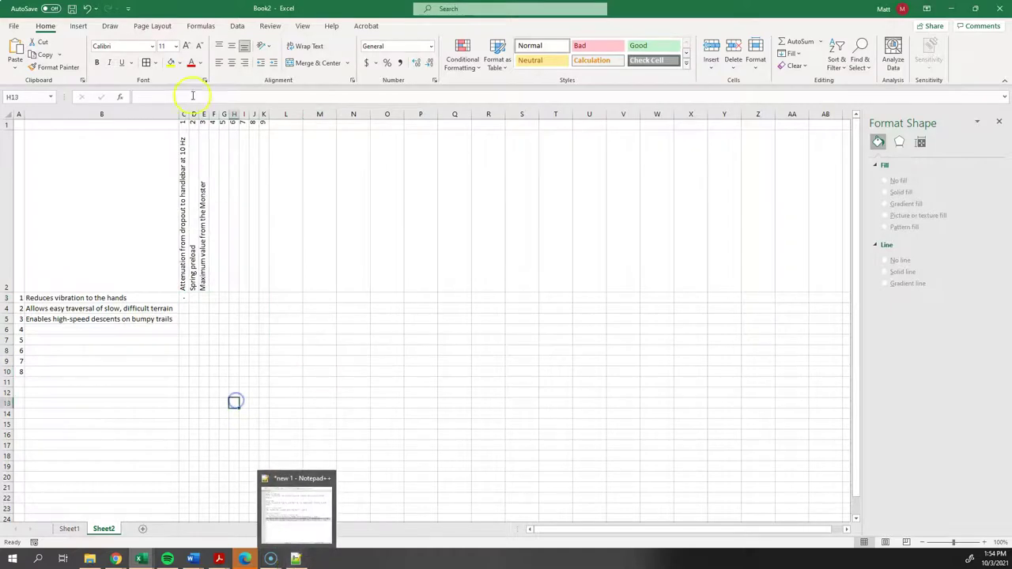
{"action": "left_click", "coordinate": [182, 123]}
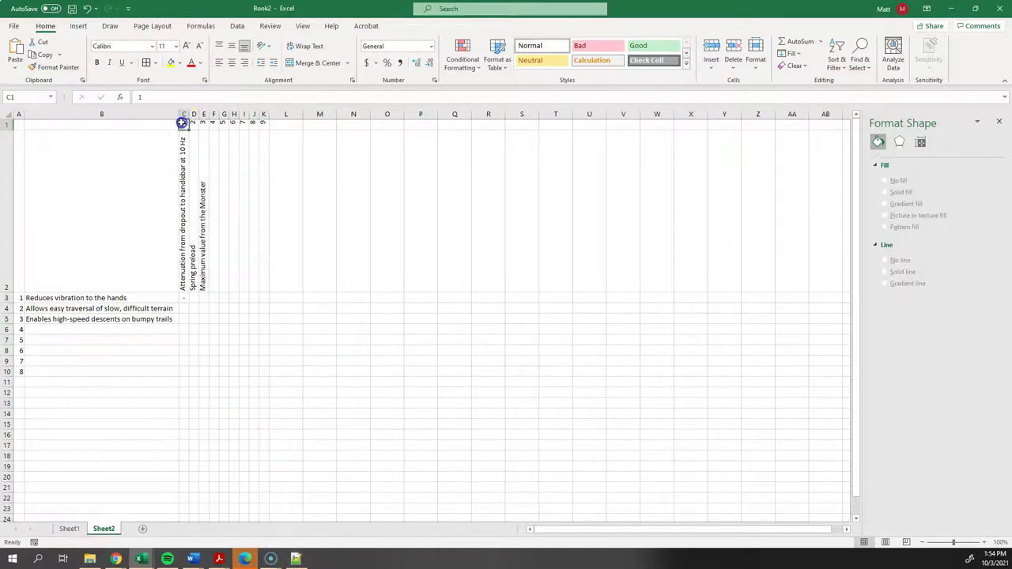
{"action": "key", "text": "alt+Tab"}
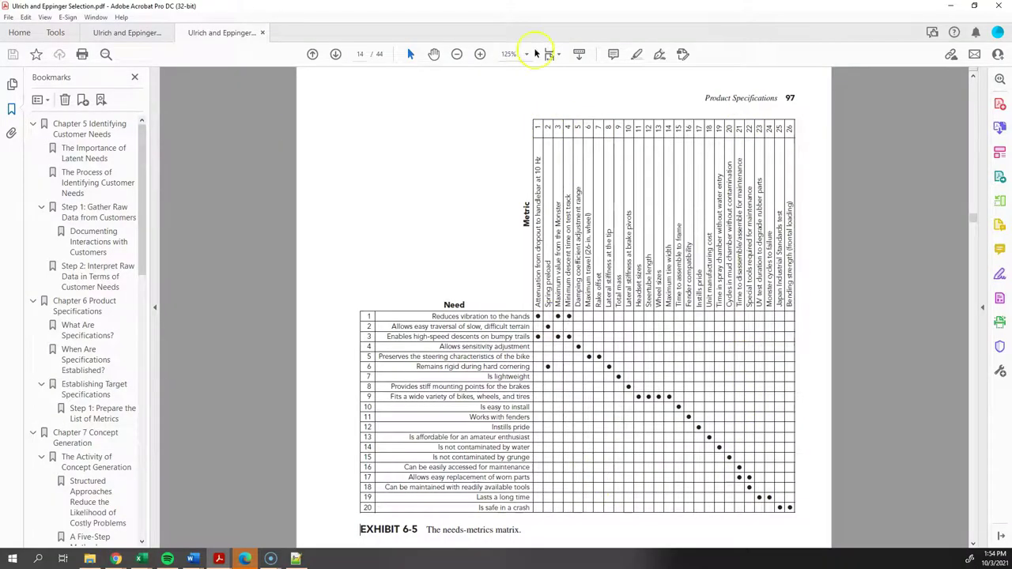
{"action": "key", "text": "super+Down"}
{"action": "key", "text": "super+Down"}
{"action": "left_click", "coordinate": [212, 339]}
Step: After a quick print preview, apply All Borders to the metric grid C1:K10
{"action": "key", "text": "ctrl+p"}
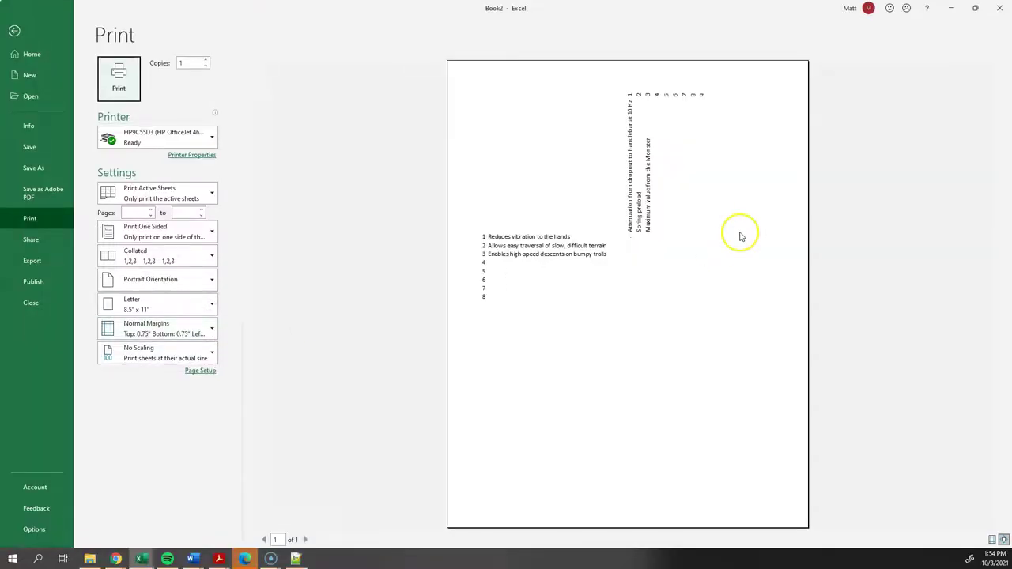
{"action": "left_click", "coordinate": [13, 30]}
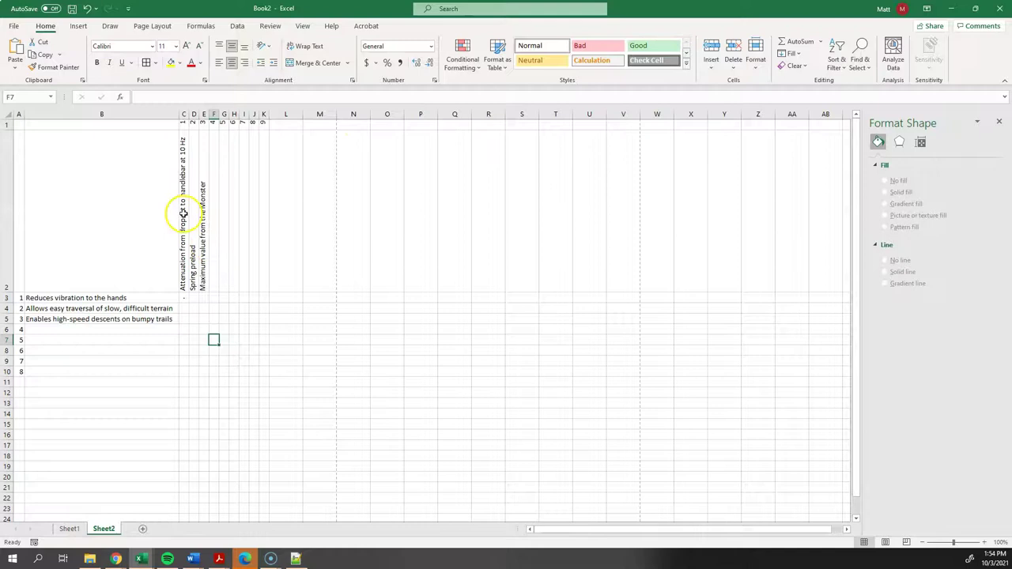
{"action": "left_click_drag", "start_coordinate": [184, 135], "coordinate": [261, 375]}
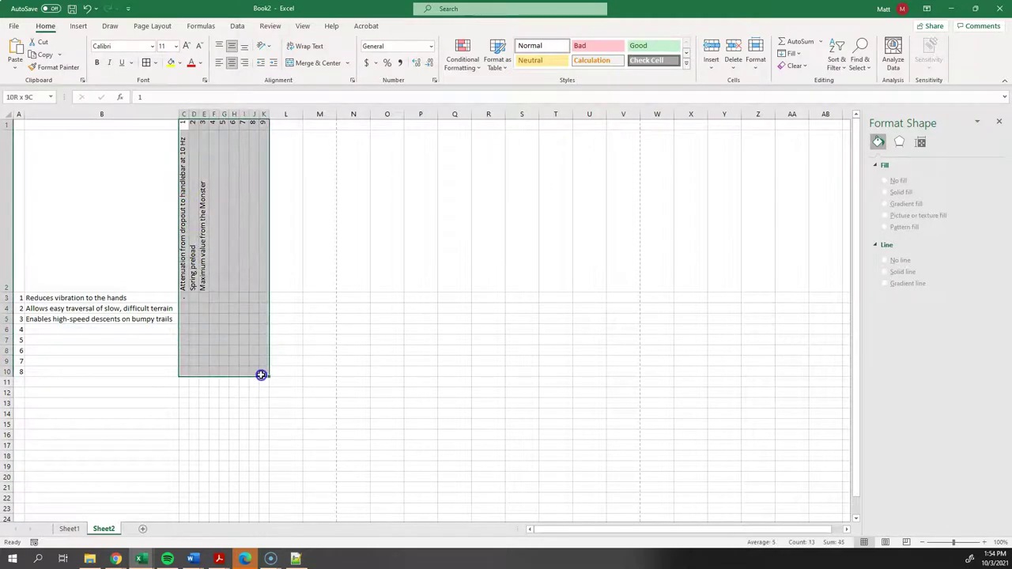
{"action": "left_click", "coordinate": [155, 65]}
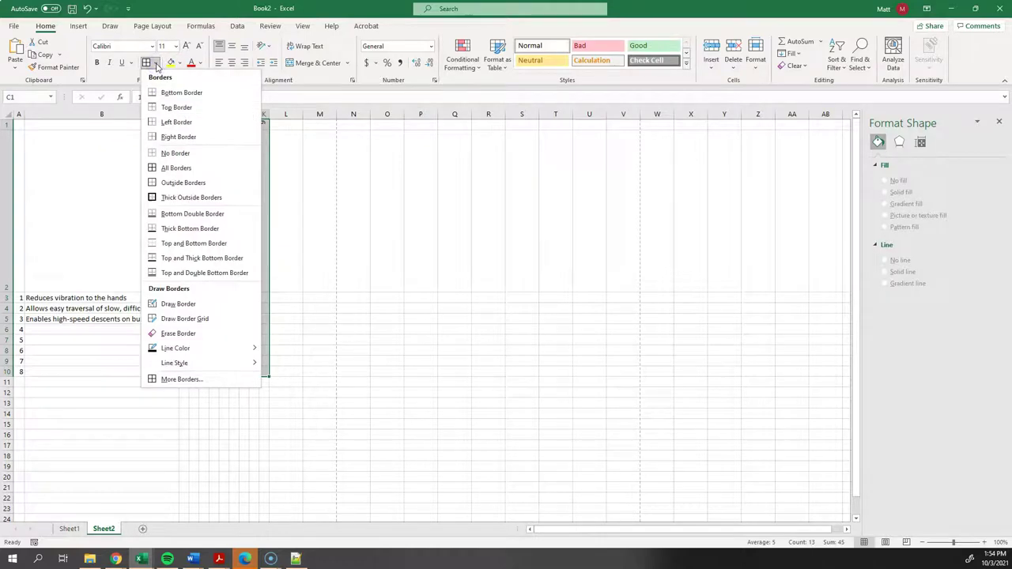
{"action": "left_click", "coordinate": [175, 169]}
{"action": "left_click", "coordinate": [277, 360]}
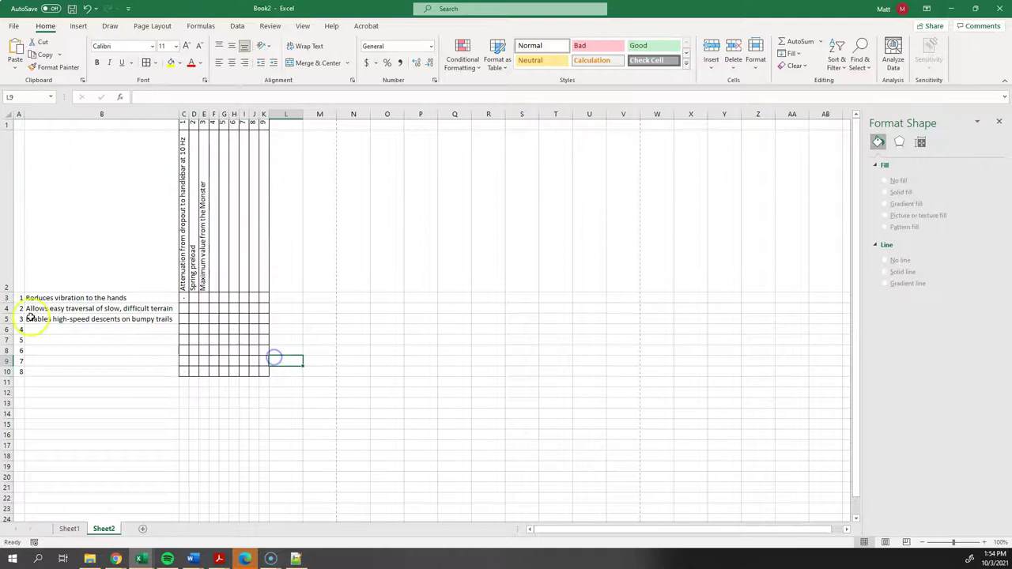
Step: Apply the same All Borders to the need list A3:B10, then view the reference PDF
{"action": "left_click_drag", "start_coordinate": [20, 297], "coordinate": [104, 369]}
{"action": "left_click", "coordinate": [146, 63]}
{"action": "left_click", "coordinate": [143, 335]}
{"action": "key", "text": "Up"}
{"action": "key", "text": "Up"}
{"action": "key", "text": "Up"}
{"action": "key", "text": "Up"}
{"action": "key", "text": "Up"}
{"action": "key", "text": "Right"}
{"action": "key", "text": "Right"}
{"action": "key", "text": "Right"}
{"action": "key", "text": "Right"}
{"action": "key", "text": "Right"}
{"action": "key", "text": "Right"}
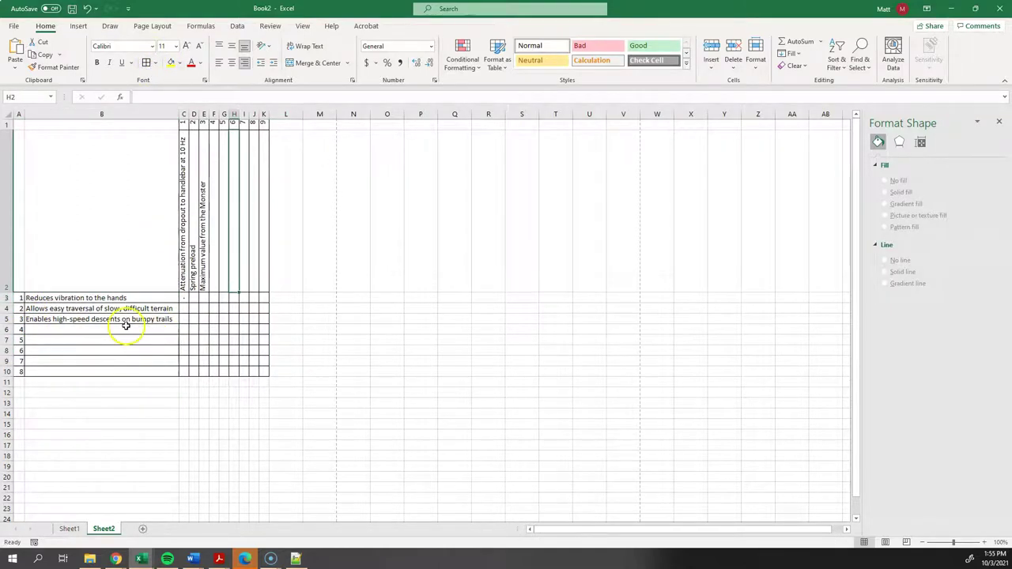
{"action": "key", "text": "alt+Tab"}
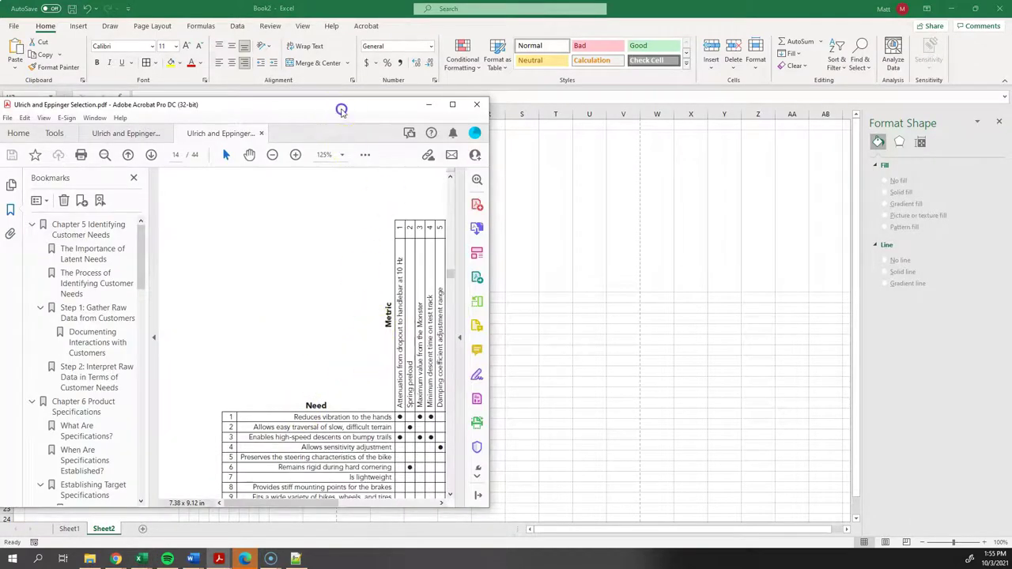
Step: Draw a text box for the Need label above the need list
{"action": "key", "text": "alt+Tab"}
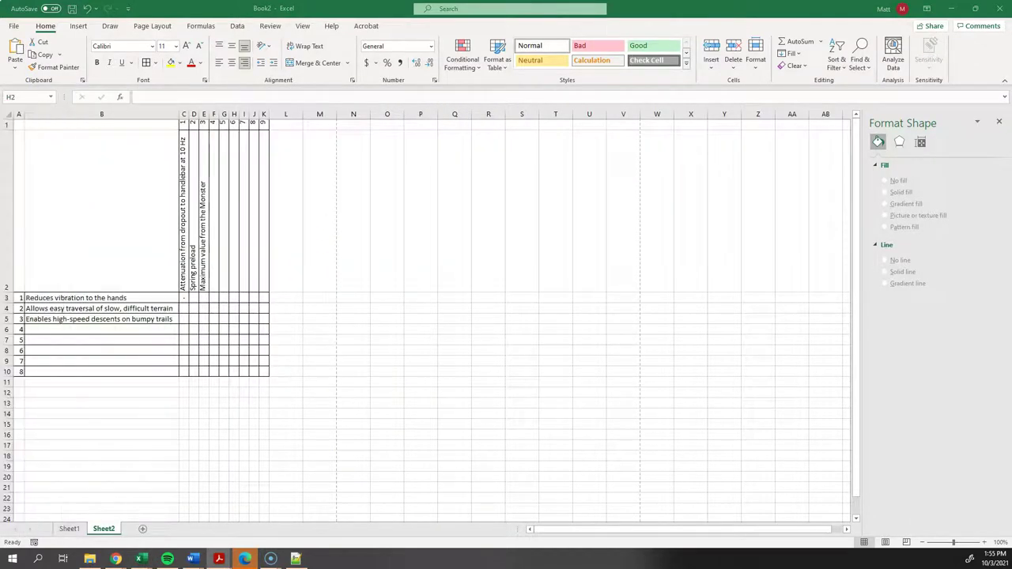
{"action": "left_click", "coordinate": [79, 26]}
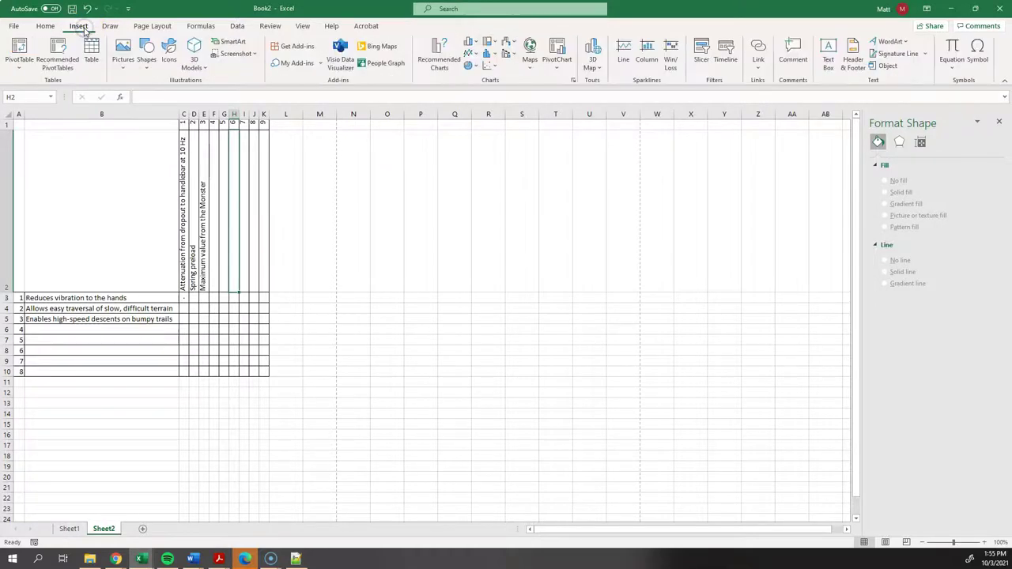
{"action": "left_click", "coordinate": [828, 61]}
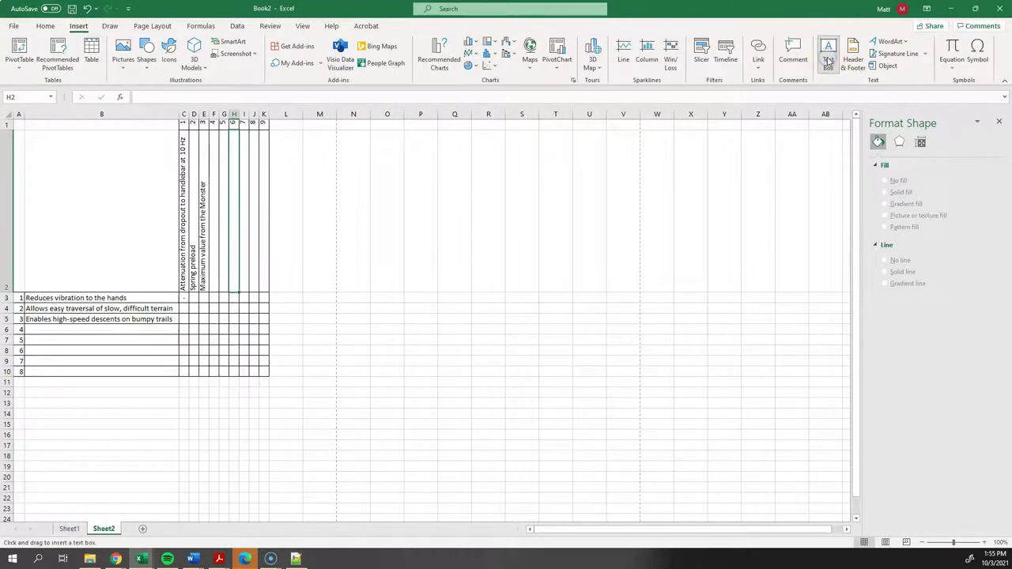
{"action": "left_click_drag", "start_coordinate": [59, 273], "coordinate": [123, 282]}
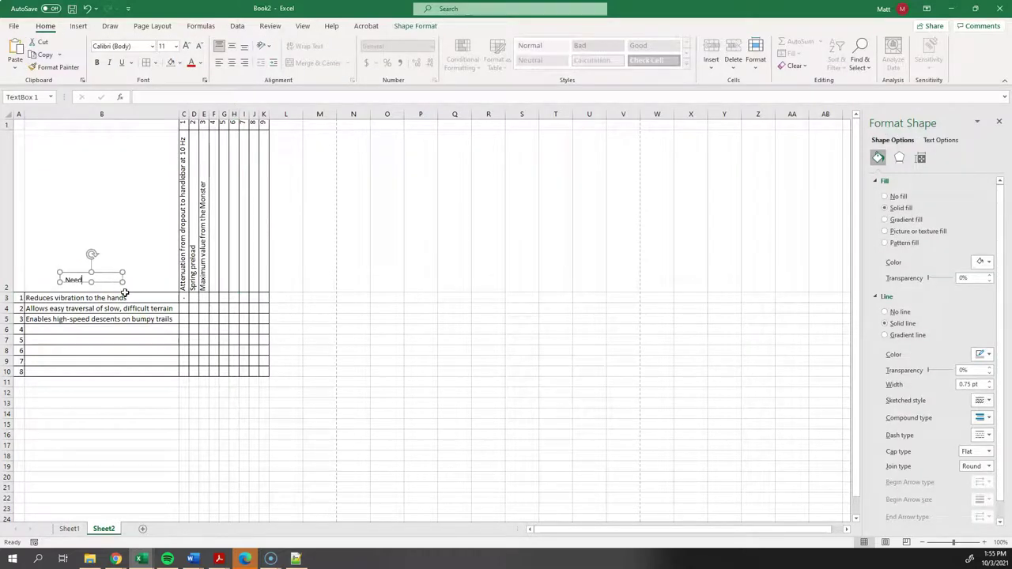
{"action": "left_click_drag", "start_coordinate": [91, 282], "coordinate": [90, 288]}
Step: Set the Need text box to No fill and No line
{"action": "right_click", "coordinate": [102, 277]}
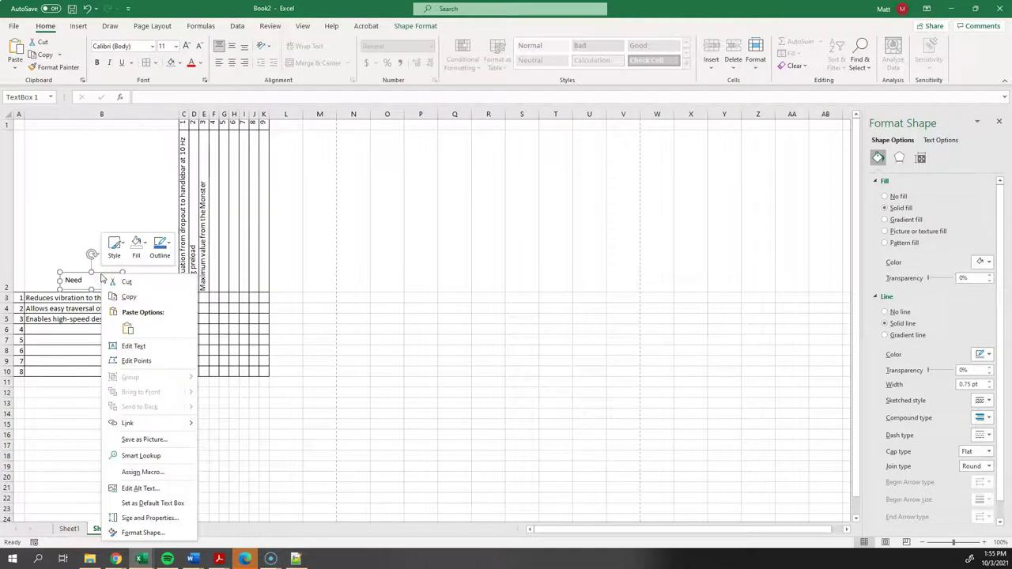
{"action": "left_click", "coordinate": [142, 534]}
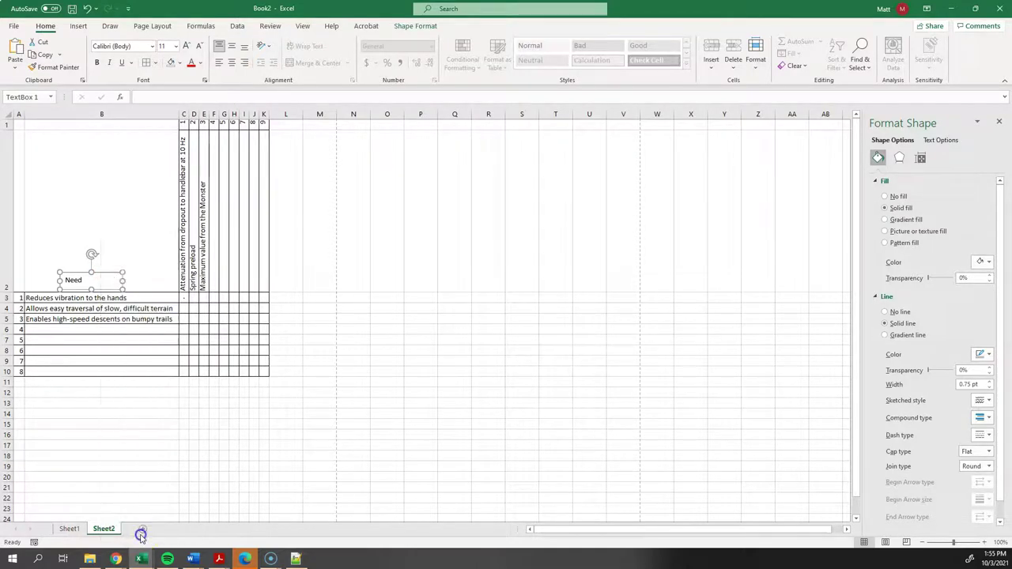
{"action": "left_click", "coordinate": [886, 196]}
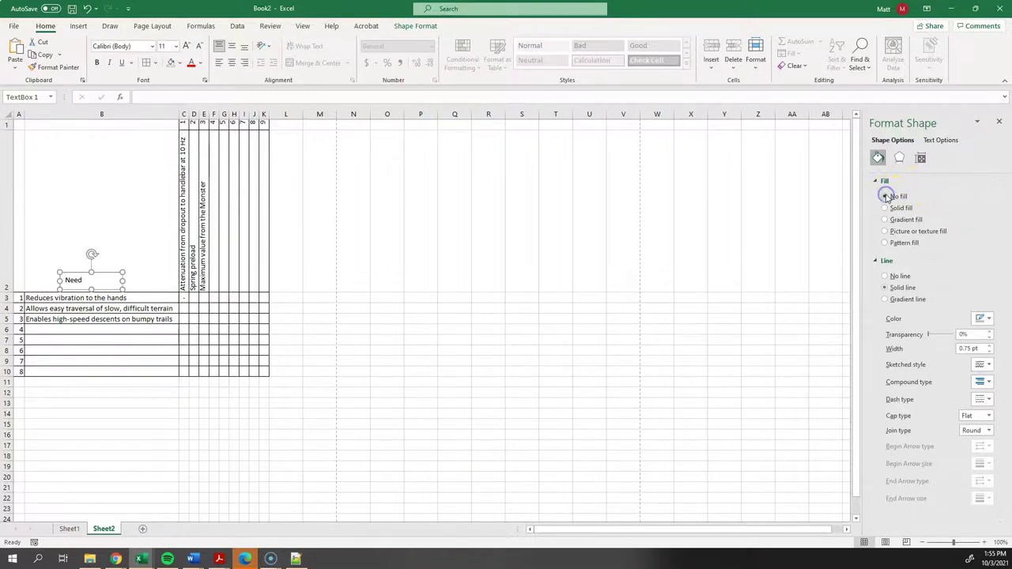
{"action": "left_click", "coordinate": [884, 276]}
{"action": "left_click", "coordinate": [314, 300]}
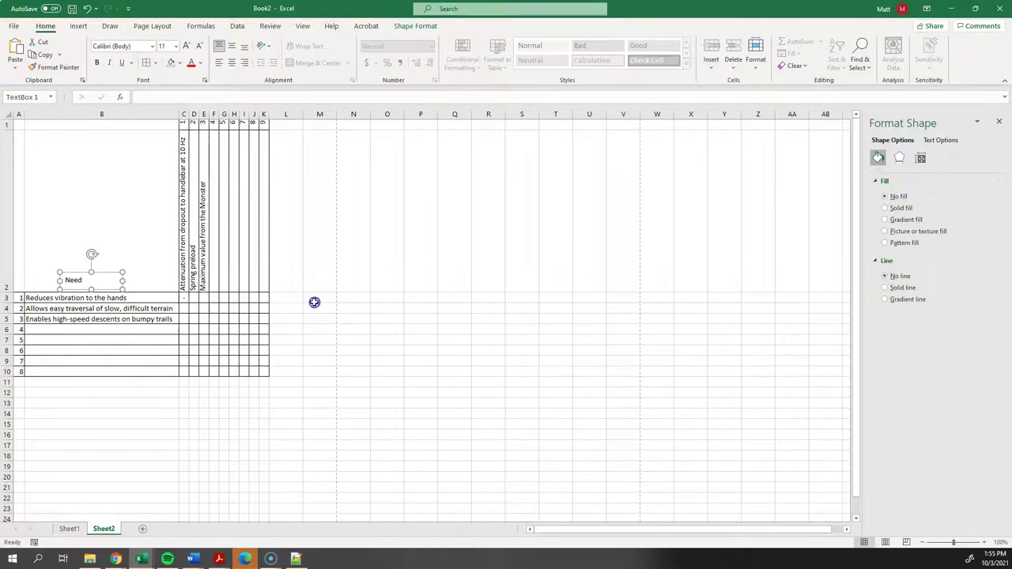
Step: Bold the Need label, move it above the need column, and retype the rotated copy as Metric
{"action": "left_click", "coordinate": [79, 277]}
{"action": "key", "text": "ctrl+b"}
{"action": "left_click", "coordinate": [95, 271]}
{"action": "left_click_drag", "start_coordinate": [98, 272], "coordinate": [158, 197]}
{"action": "double_click", "coordinate": [169, 215]}
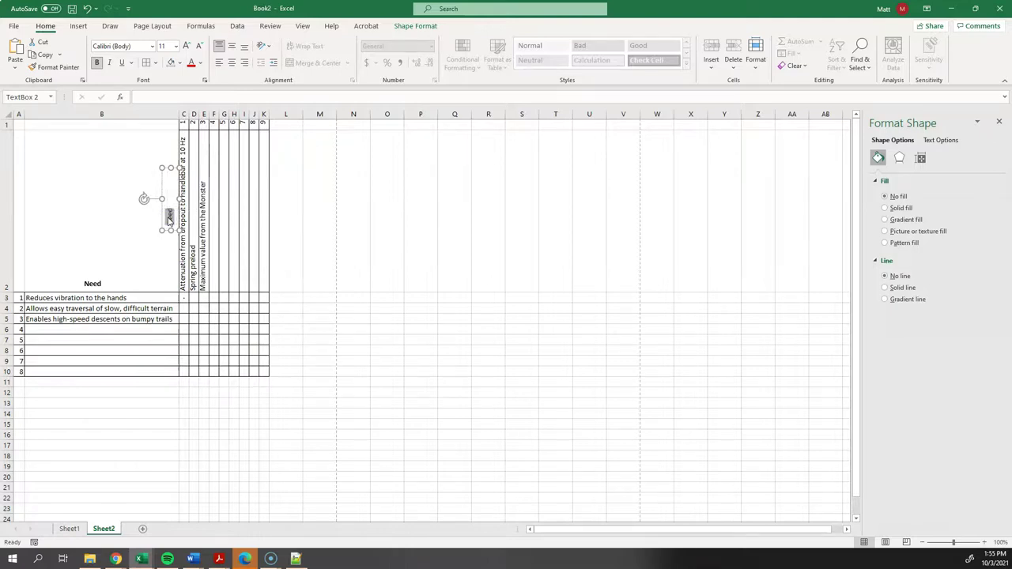
{"action": "key", "text": "Escape"}
{"action": "key", "text": "Escape"}
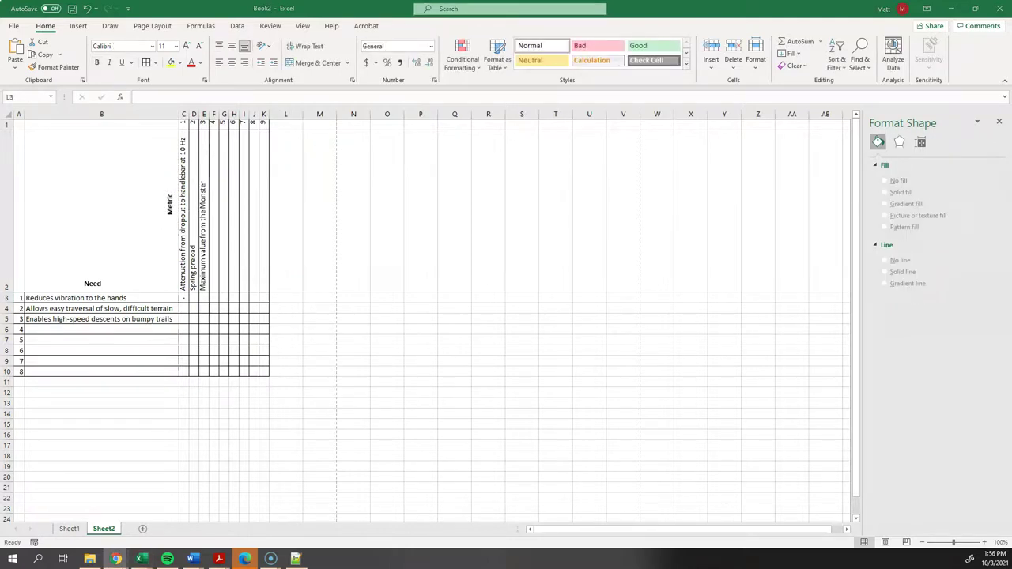
Step: Look over Wikipedia's Bullet (typography) article full screen in Chrome, then return to Excel
{"action": "key", "text": "alt+Tab"}
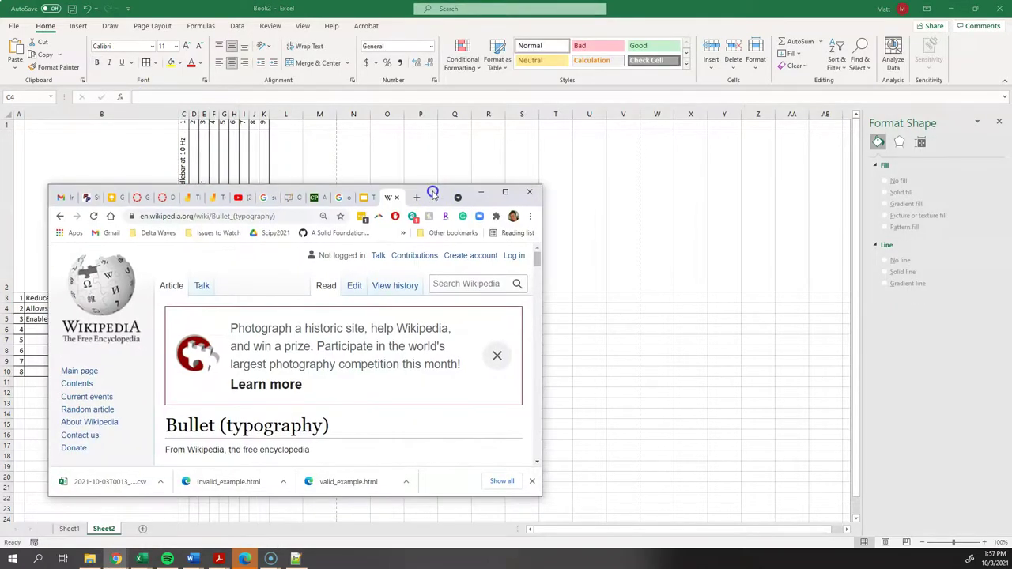
{"action": "double_click", "coordinate": [432, 200]}
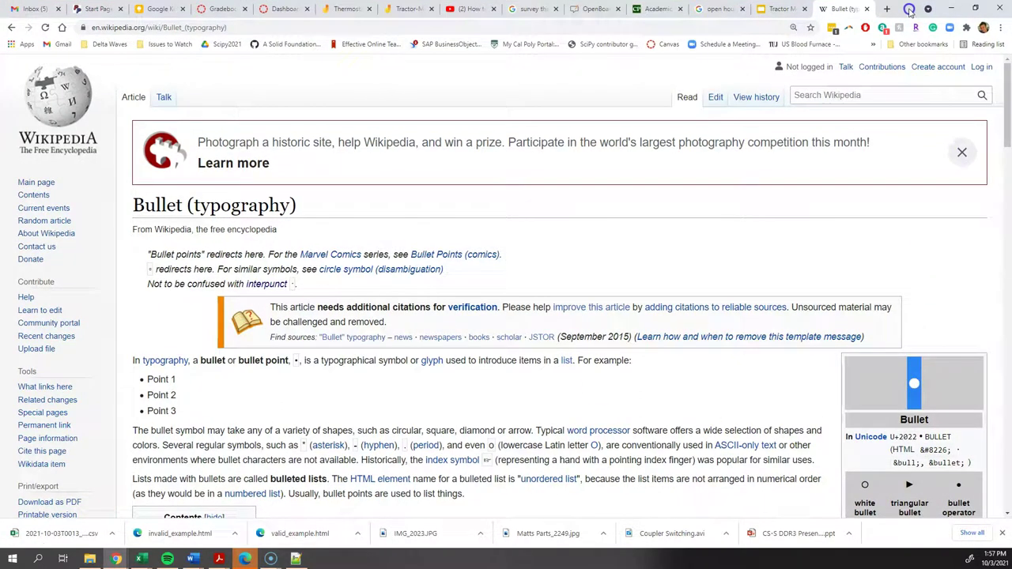
{"action": "left_click", "coordinate": [952, 8]}
Step: Enter a bullet dot • in cell C3 and copy it
{"action": "left_click", "coordinate": [185, 298]}
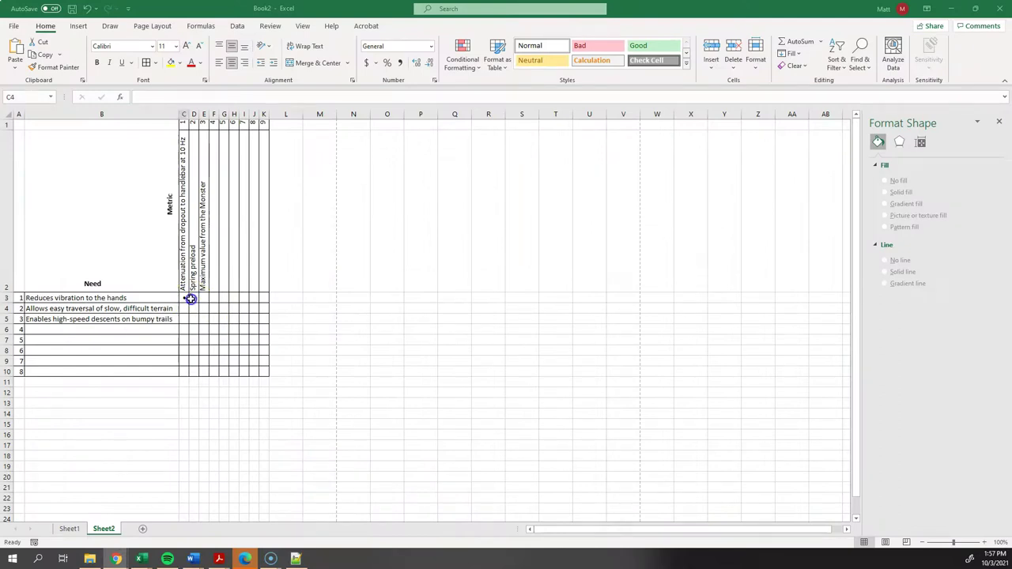
{"action": "left_click", "coordinate": [140, 96]}
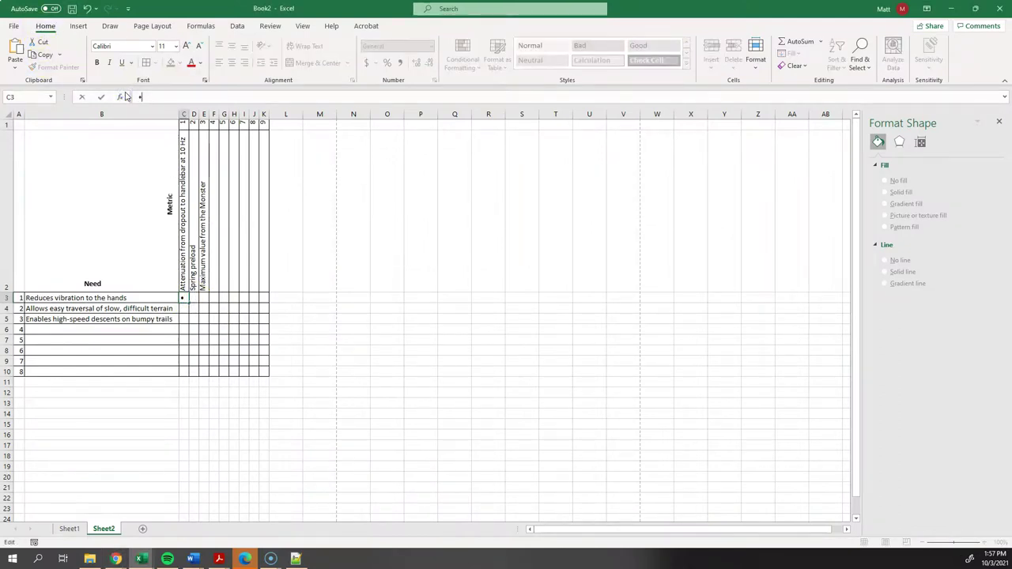
{"action": "key", "text": "Return"}
{"action": "key", "text": "Up"}
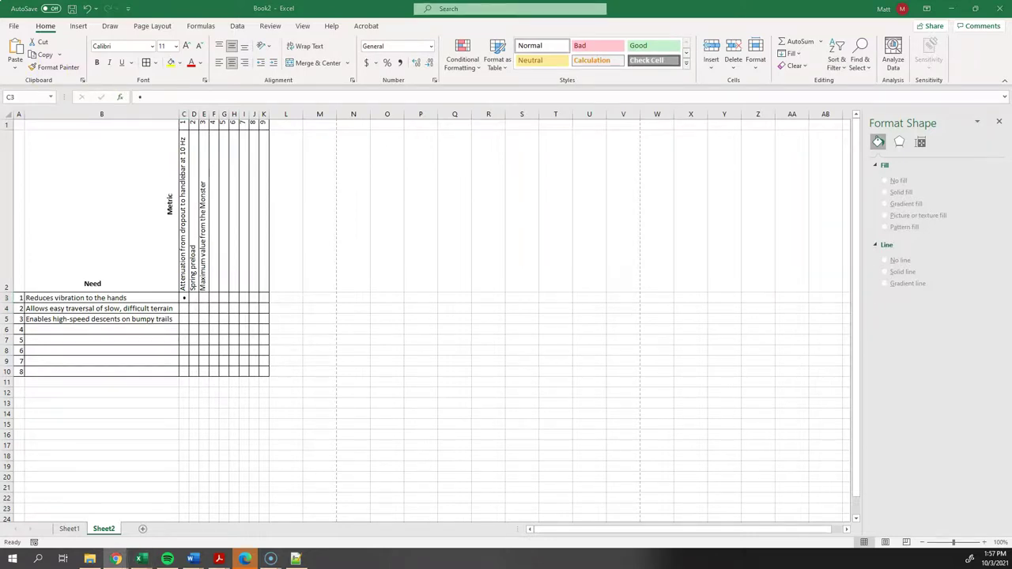
{"action": "key", "text": "ctrl+c"}
Step: Paste bullet dots into two more related need–metric cells and check the print preview
{"action": "left_click", "coordinate": [203, 297]}
{"action": "key", "text": "ctrl+v"}
{"action": "left_click", "coordinate": [223, 329]}
{"action": "key", "text": "ctrl+v"}
{"action": "key", "text": "ctrl+p"}
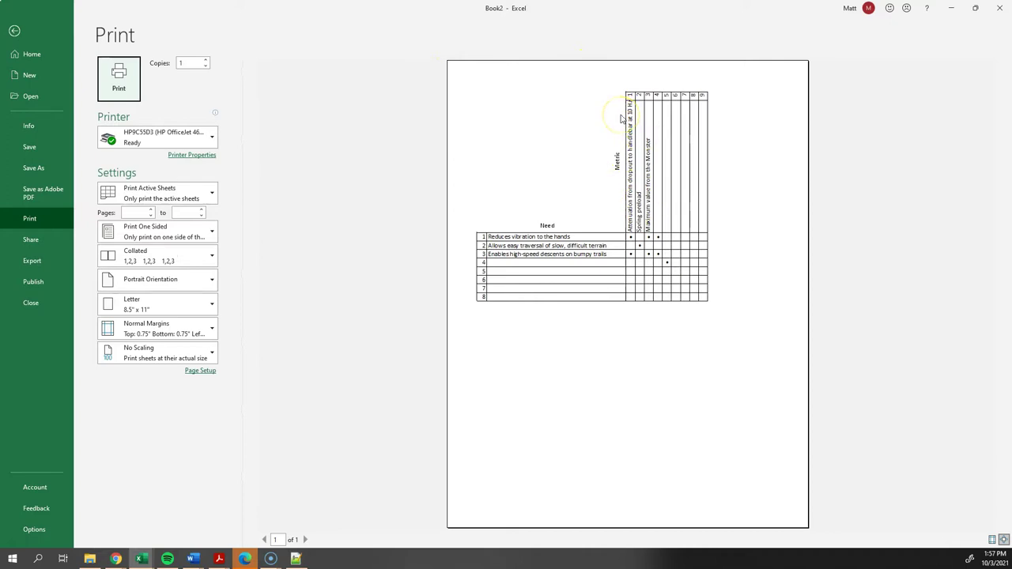
{"action": "left_click", "coordinate": [17, 33]}
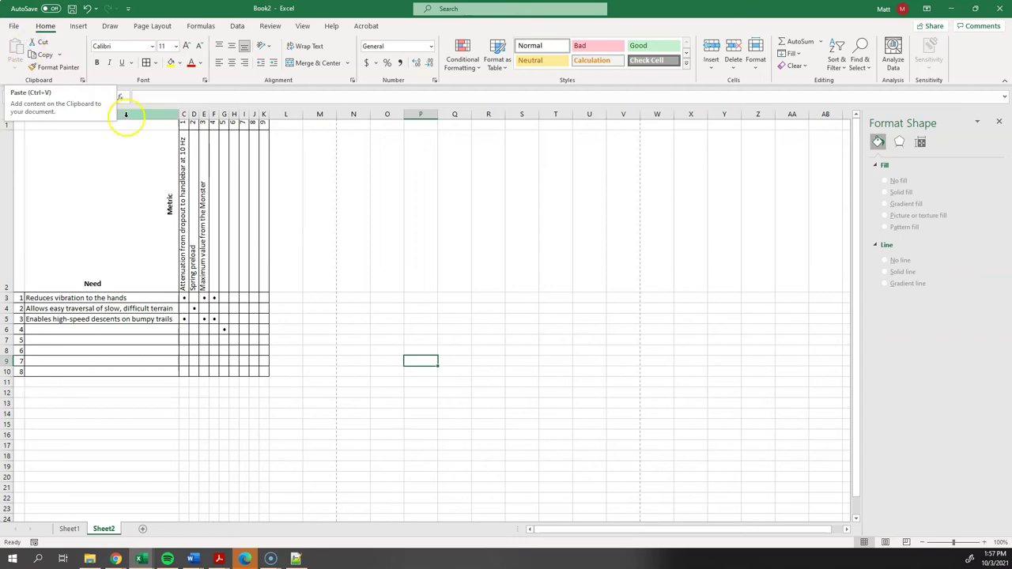